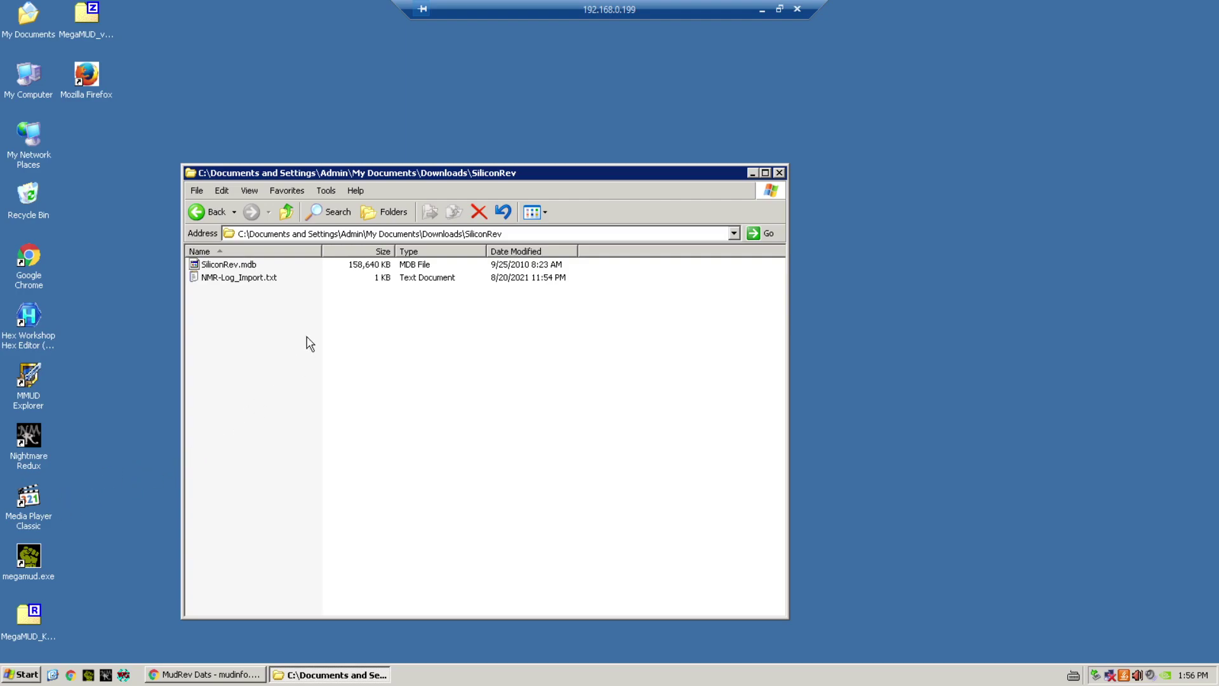
Select SiliconRev.mdb, then bring the mudinfo.net MudRev Dats forum topic back to the front
{"action": "left_click", "coordinate": [257, 265]}
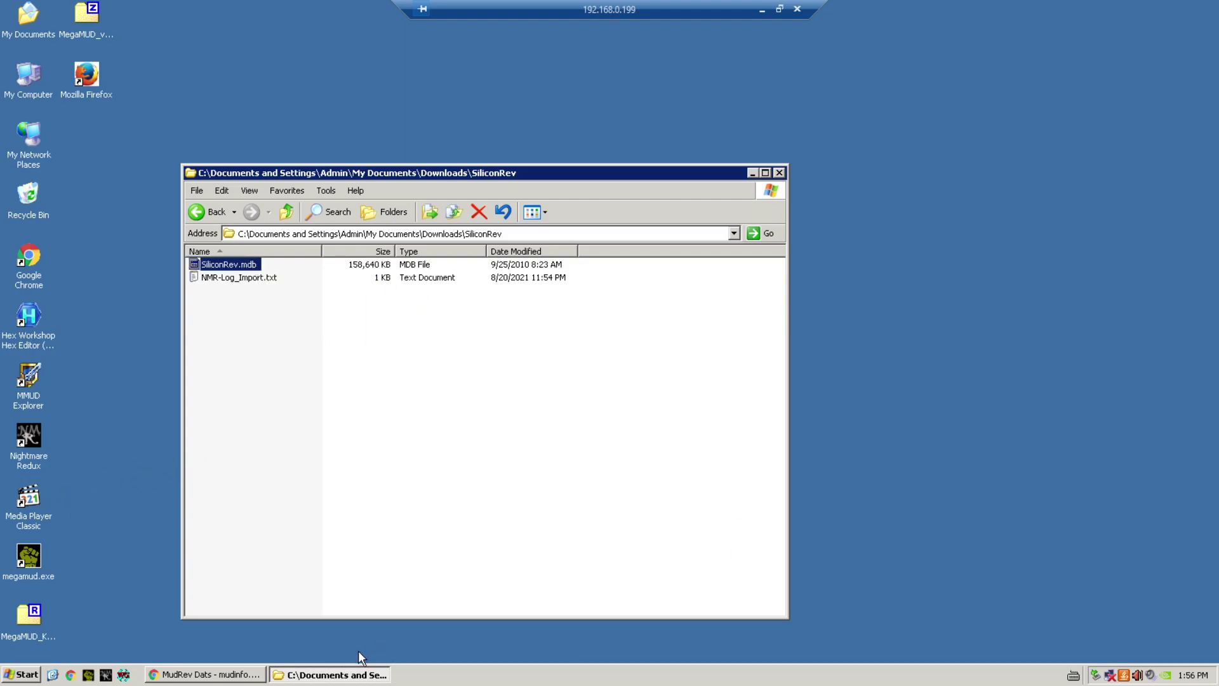
{"action": "left_click", "coordinate": [210, 676]}
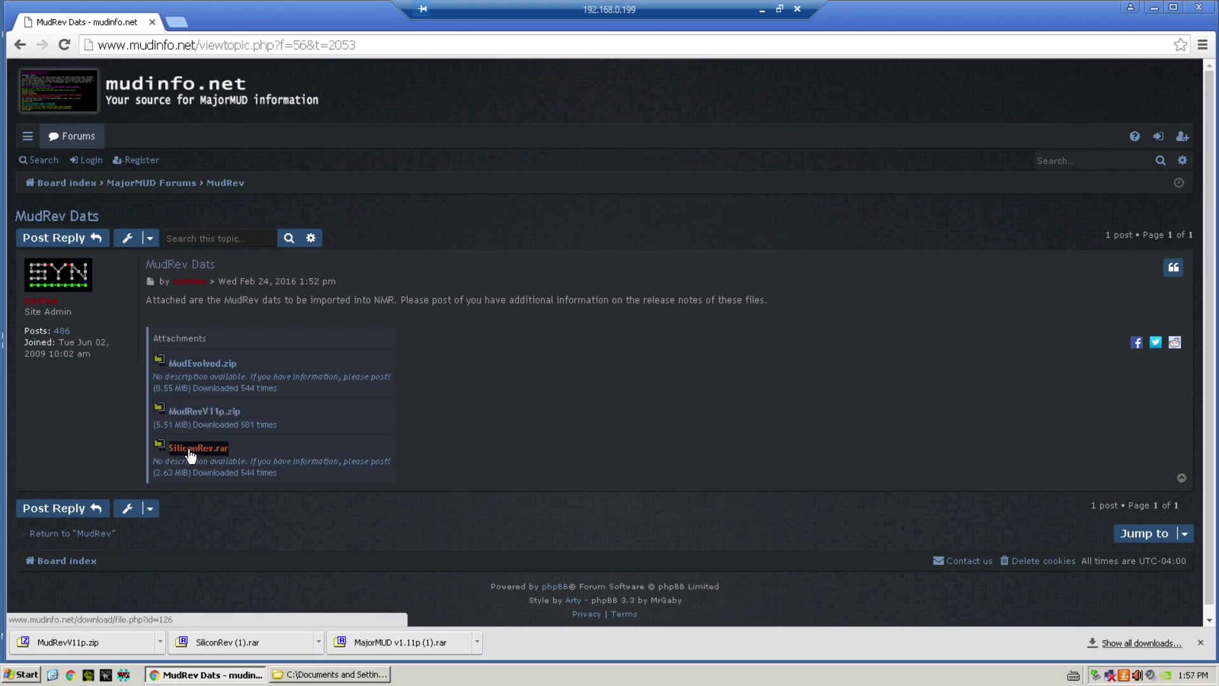
Look over SiliconRev.mdb and NMR-Log_Import.txt in the SiliconRev folder, then return to the forum page
{"action": "left_click", "coordinate": [243, 675]}
{"action": "left_click", "coordinate": [242, 267]}
{"action": "left_click", "coordinate": [230, 280]}
{"action": "left_click", "coordinate": [293, 351]}
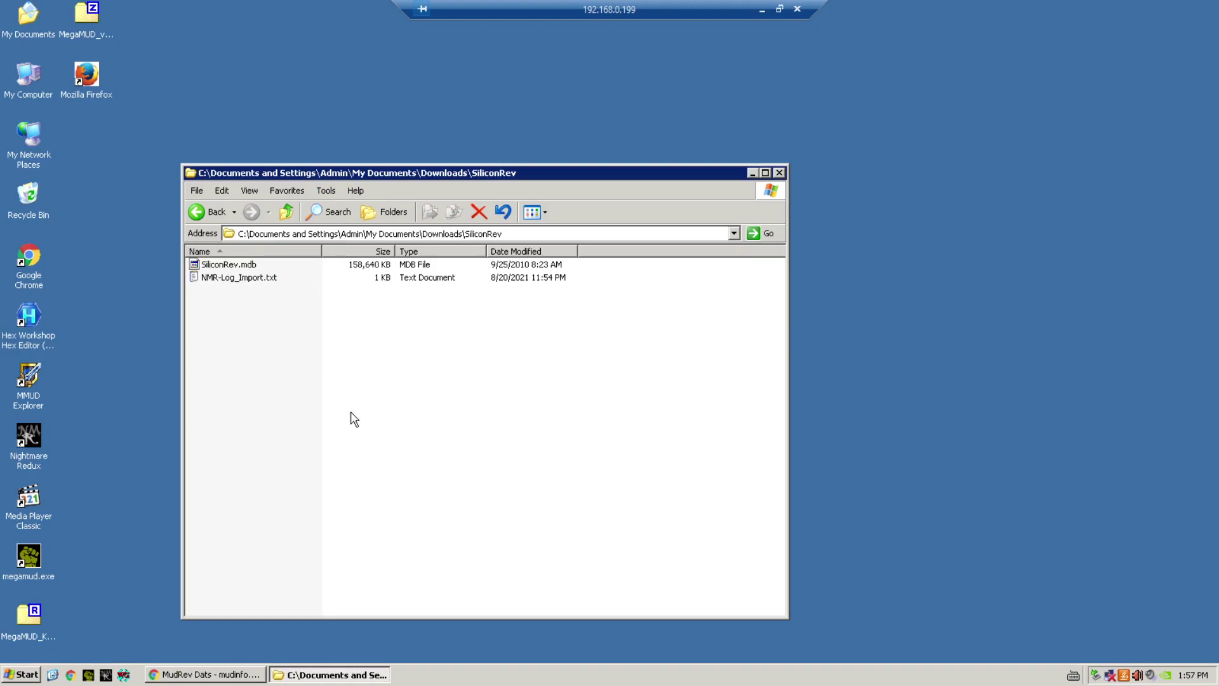
{"action": "left_click", "coordinate": [204, 674]}
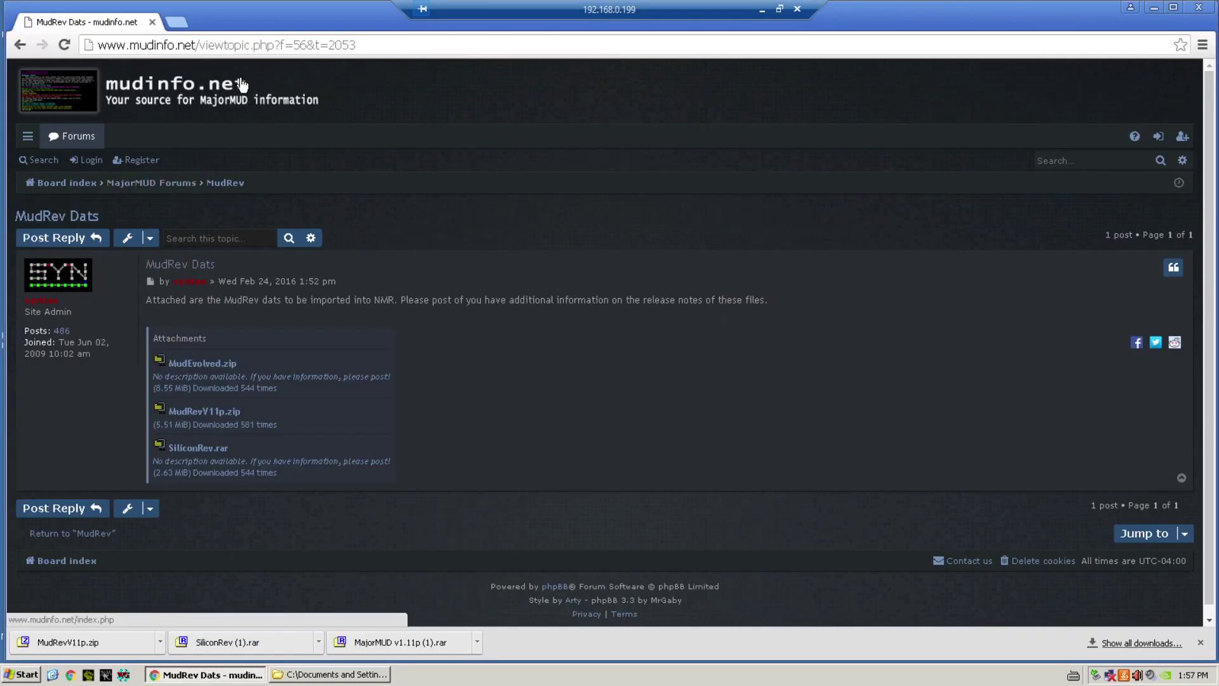
Launch Nightmare Redux from the desktop and browse its Tools menu toward the Databases importer
{"action": "left_click", "coordinate": [196, 676]}
{"action": "double_click", "coordinate": [29, 430]}
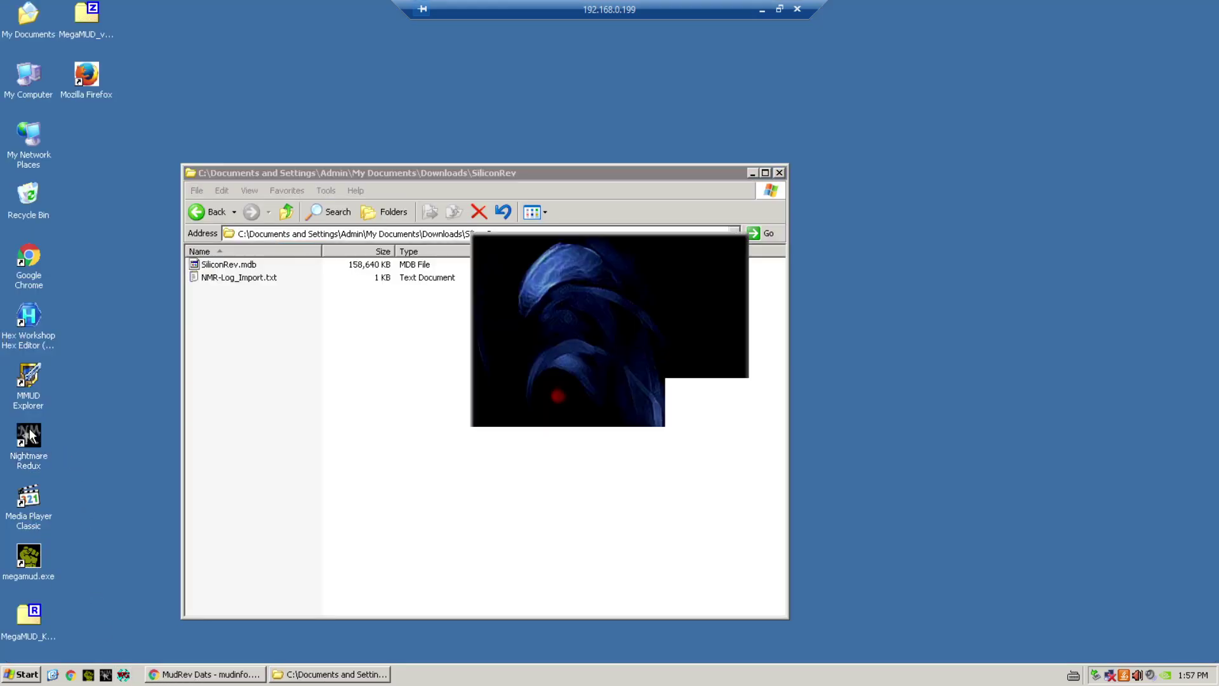
{"action": "left_click", "coordinate": [41, 24]}
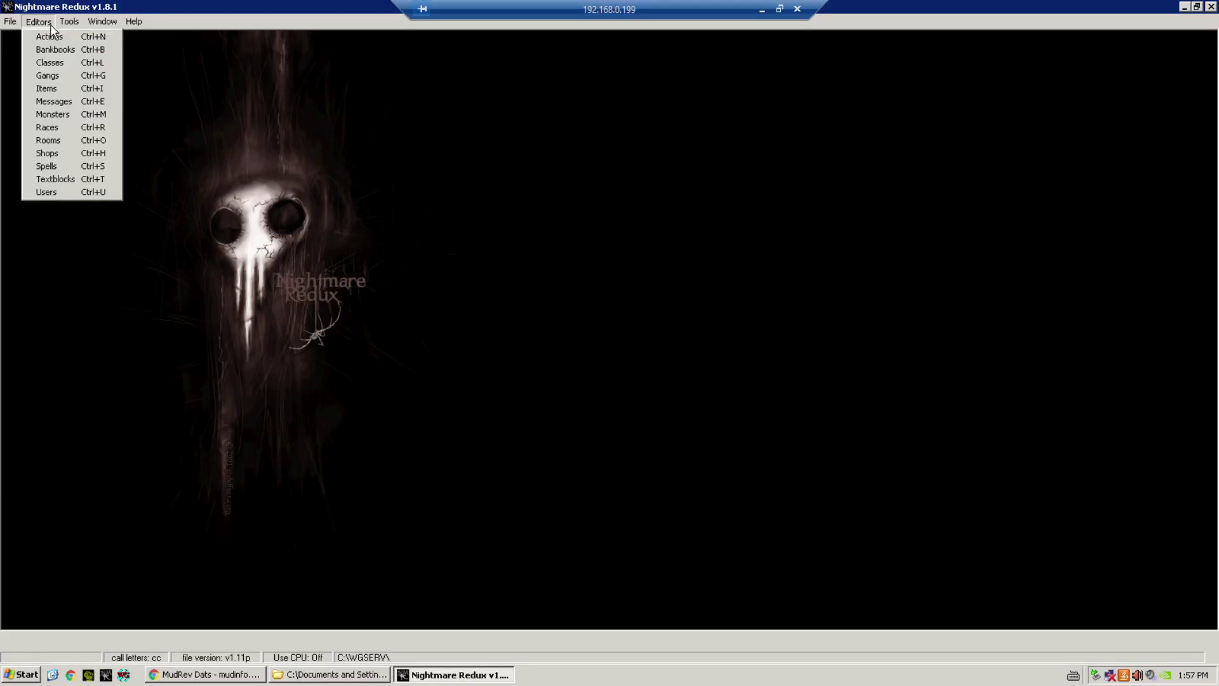
{"action": "mouse_move", "coordinate": [67, 27]}
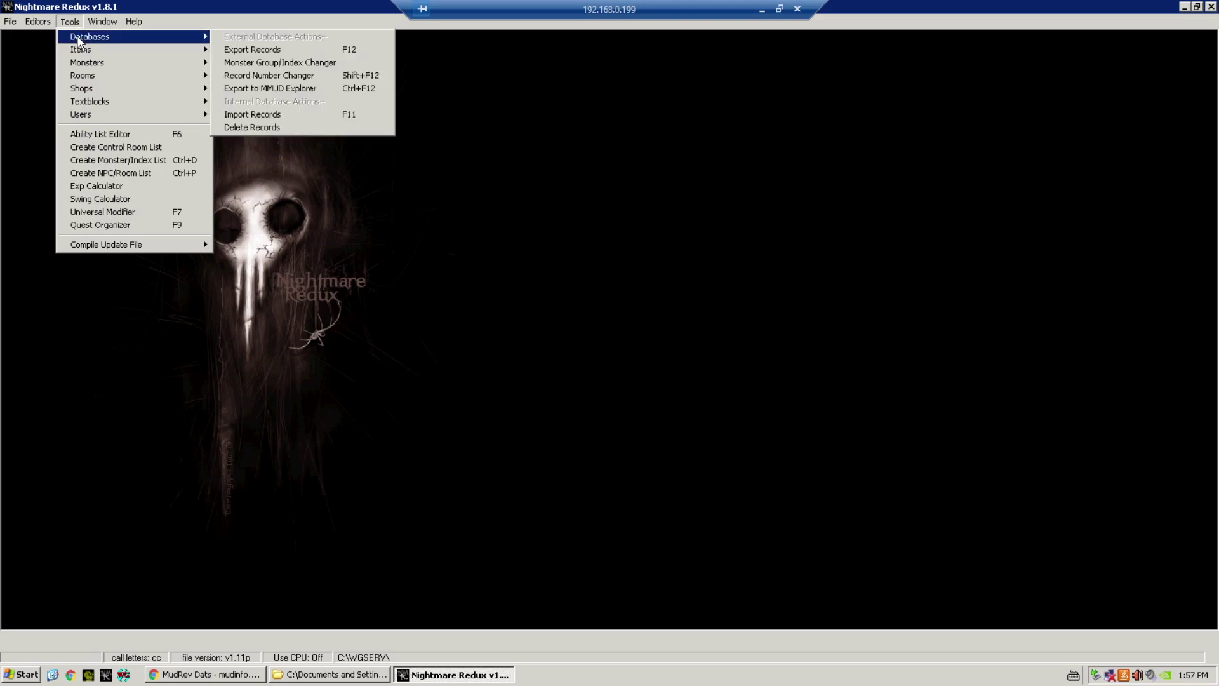
Import all database types from SiliconRev.mdb, then close Nightmare Redux
{"action": "left_click", "coordinate": [276, 115]}
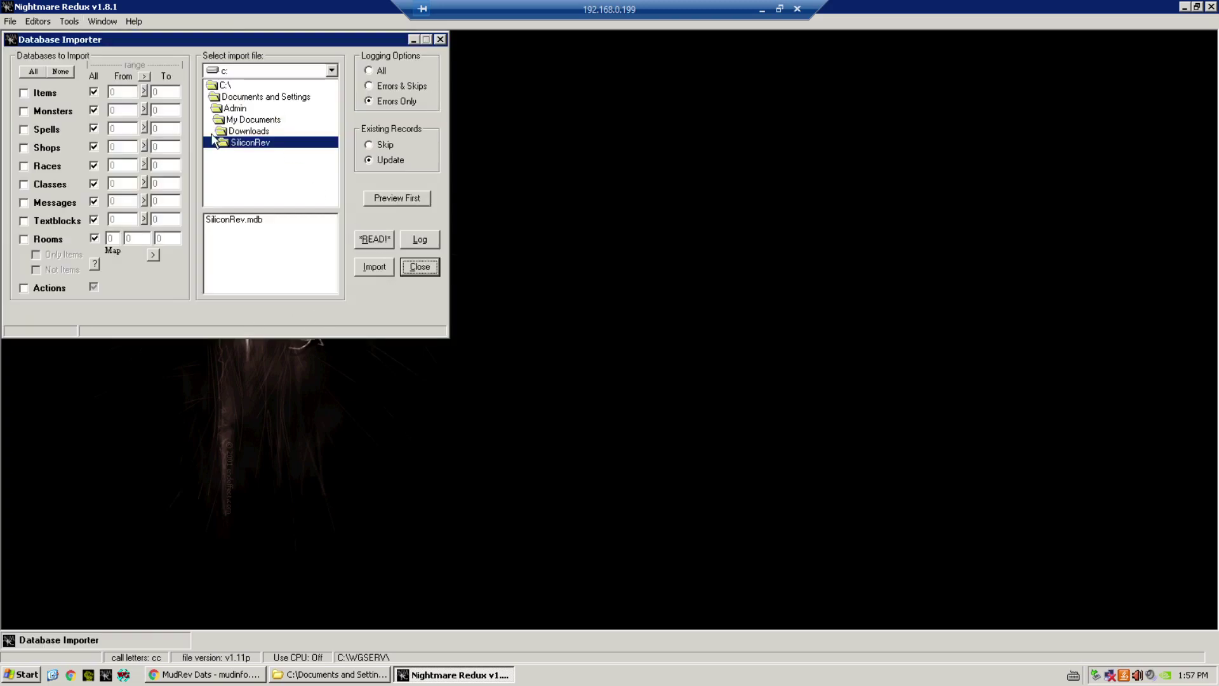
{"action": "left_click", "coordinate": [258, 227]}
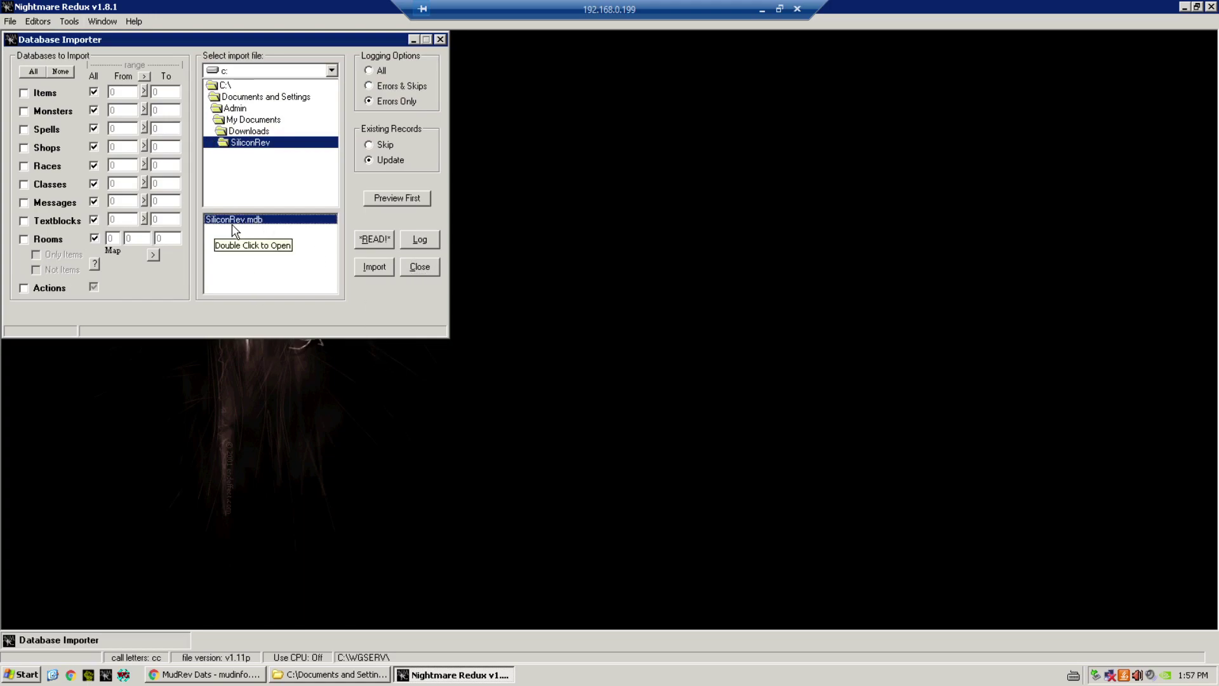
{"action": "left_click", "coordinate": [28, 72]}
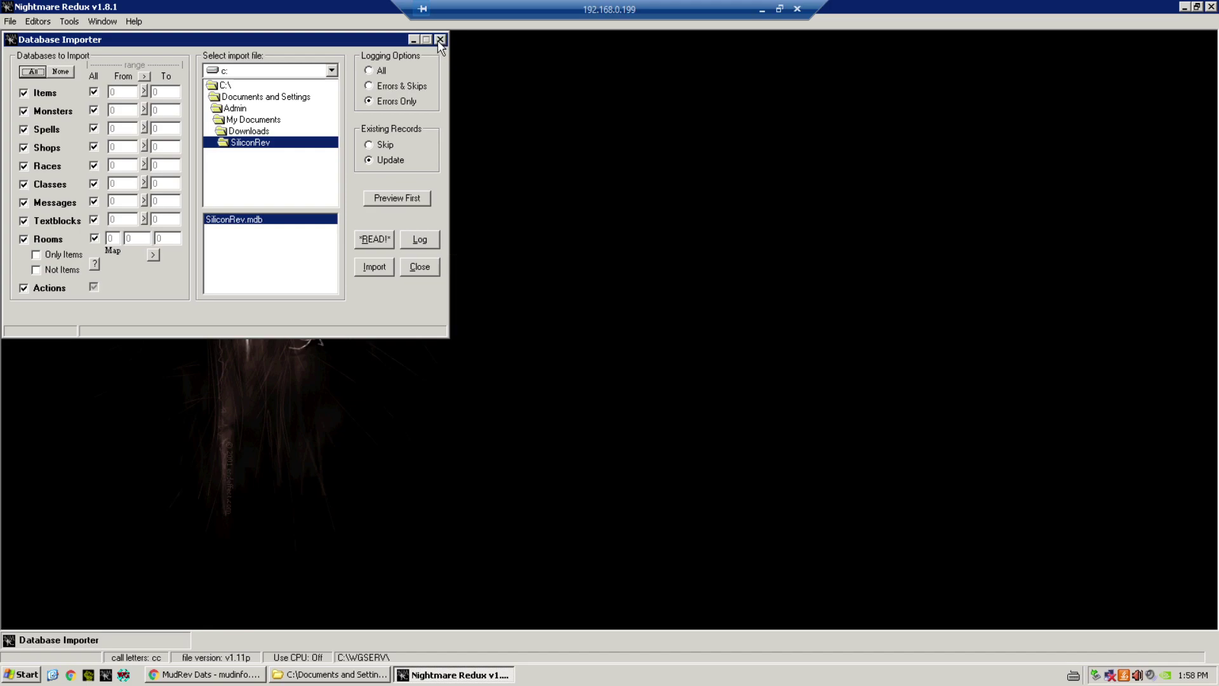
{"action": "left_click", "coordinate": [1211, 8]}
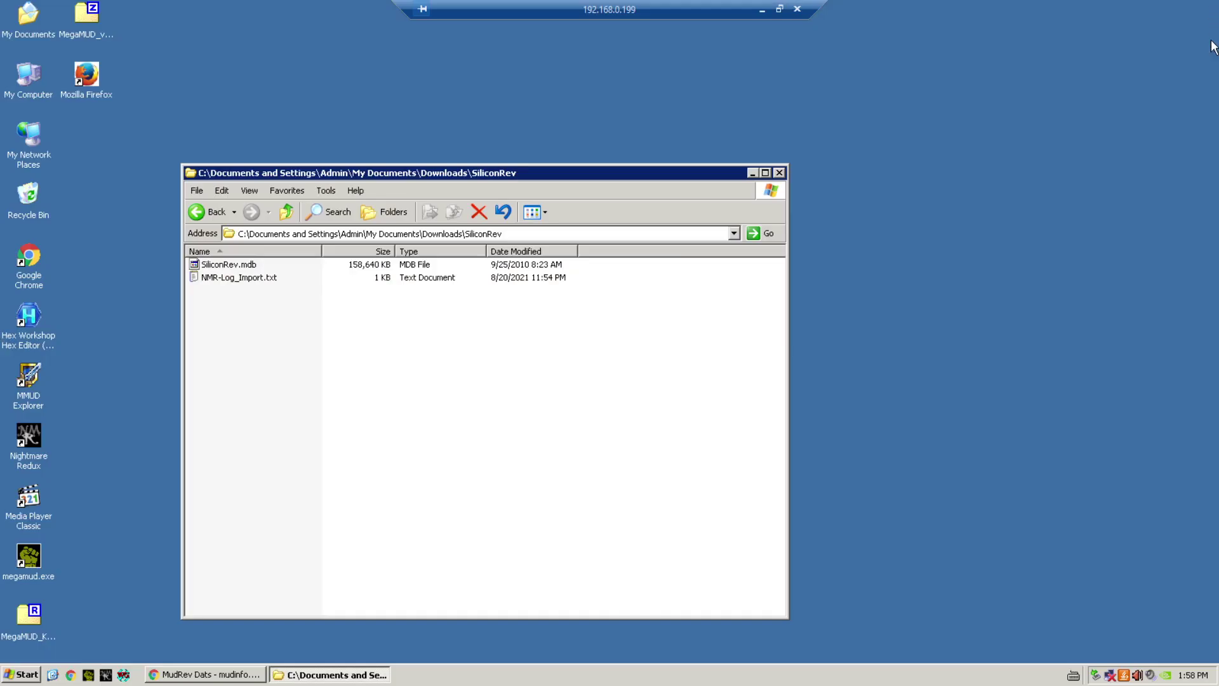
Start the MajorMUD Worldgroup server and take the remote session out of full screen
{"action": "left_click", "coordinate": [124, 675]}
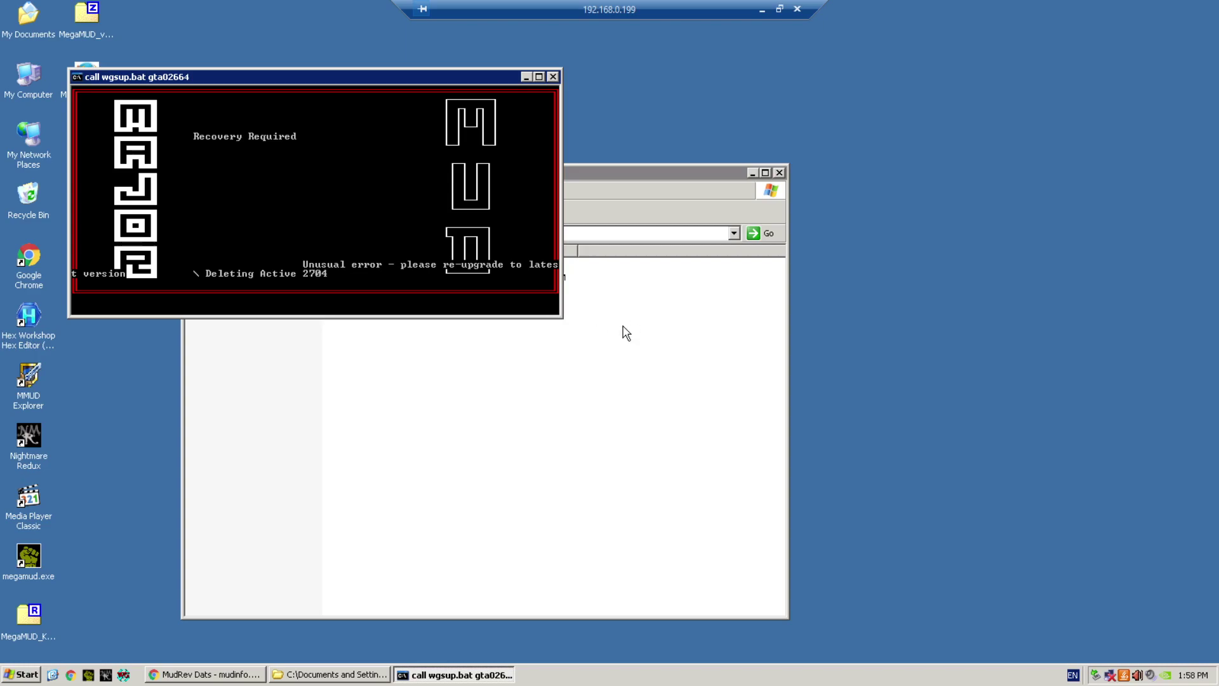
{"action": "left_click", "coordinate": [780, 9]}
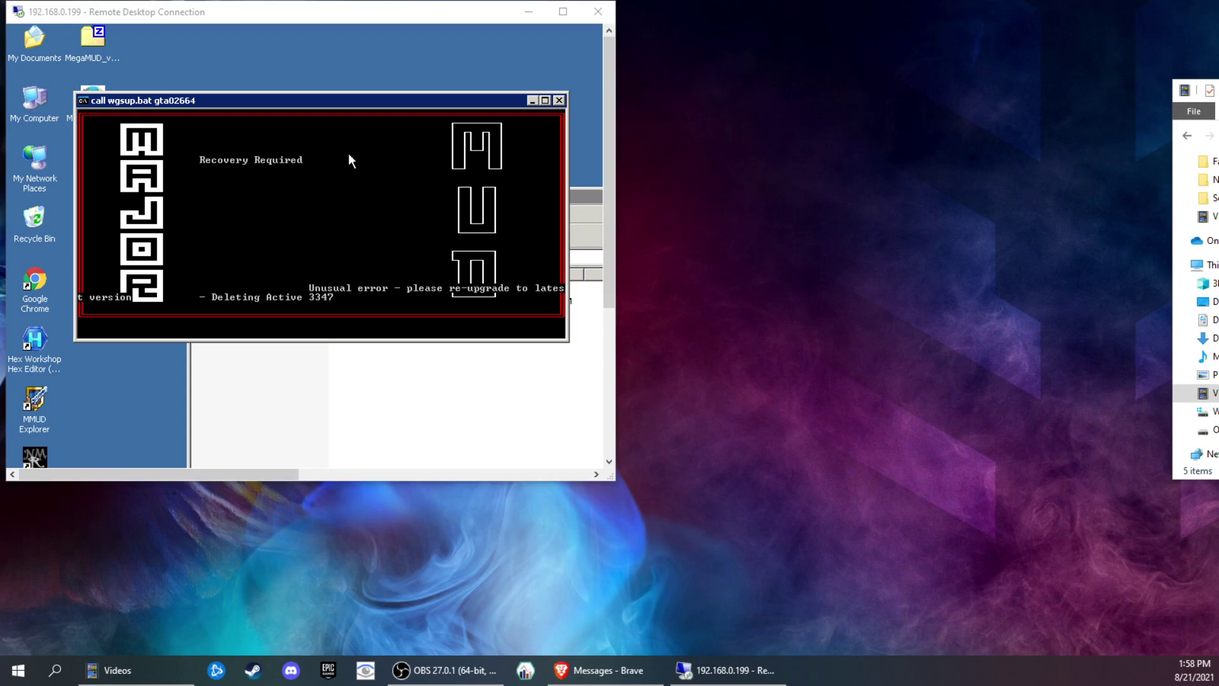
Reactivate the Remote Desktop window and maximize it so the session fills the screen
{"action": "left_click", "coordinate": [8, 51]}
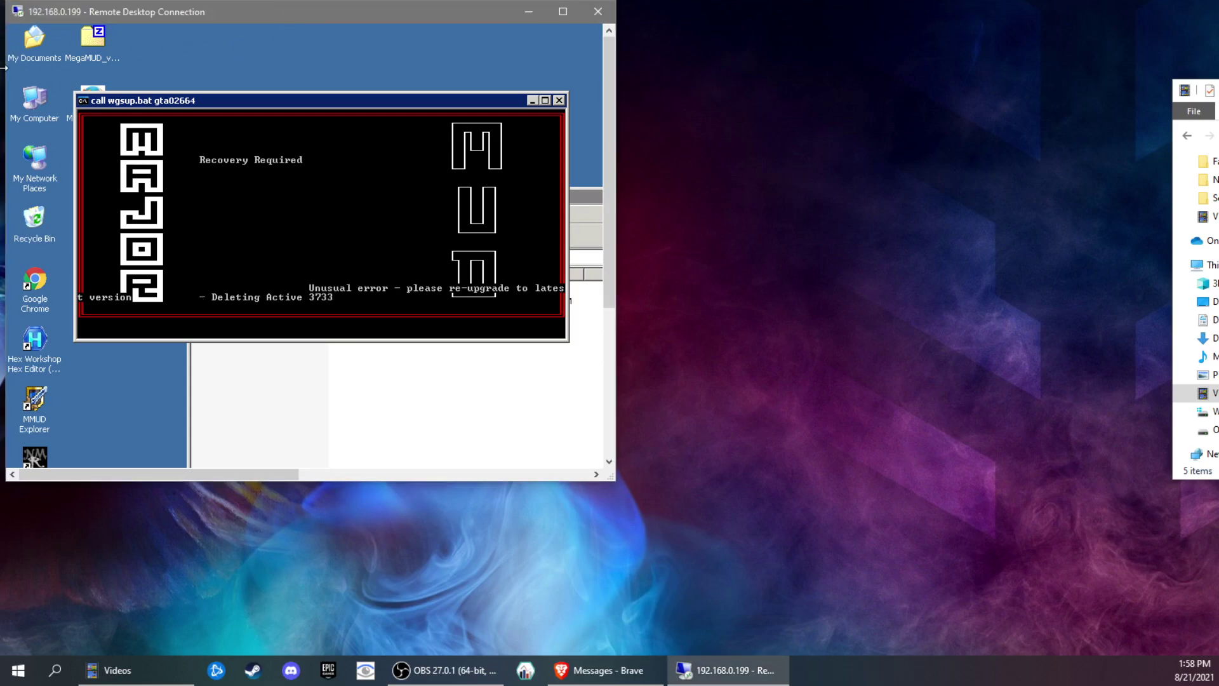
{"action": "left_click", "coordinate": [117, 670]}
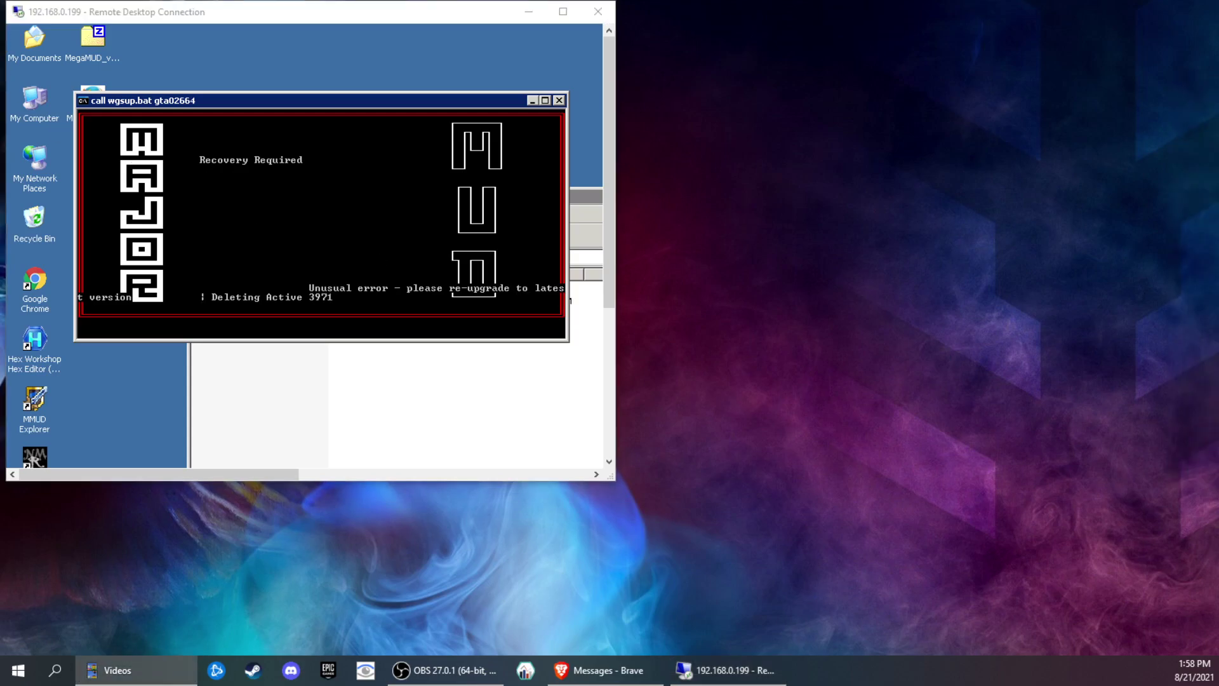
{"action": "left_click", "coordinate": [502, 11]}
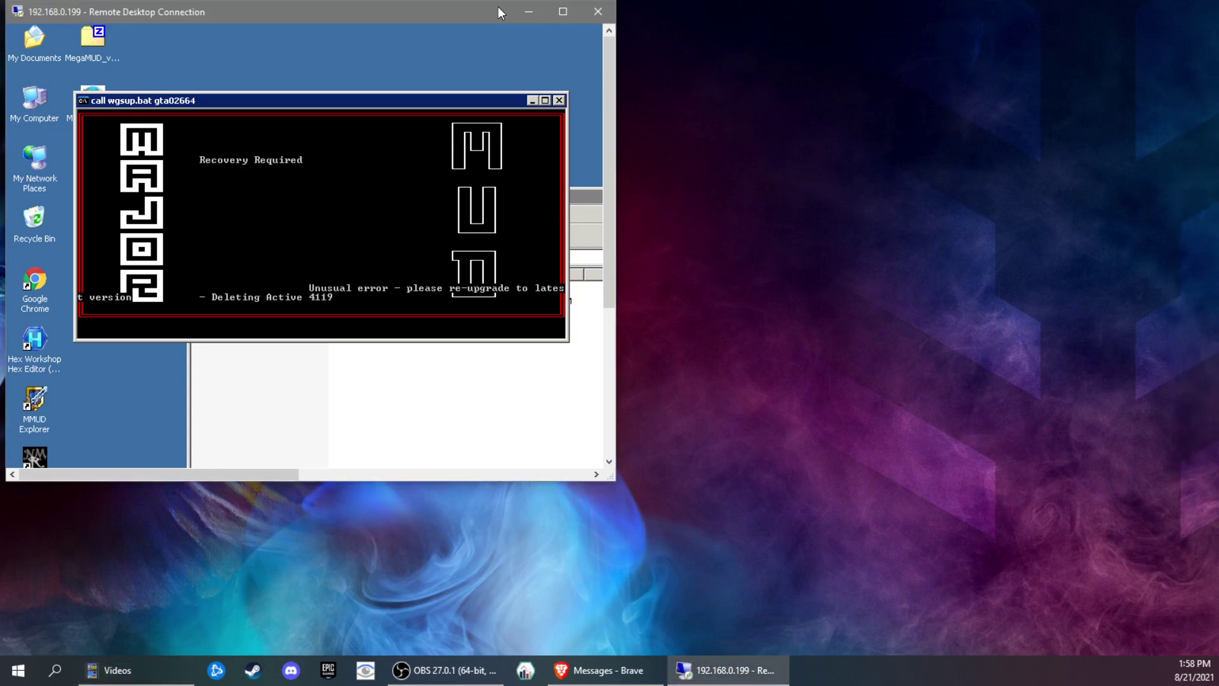
{"action": "left_click", "coordinate": [563, 10]}
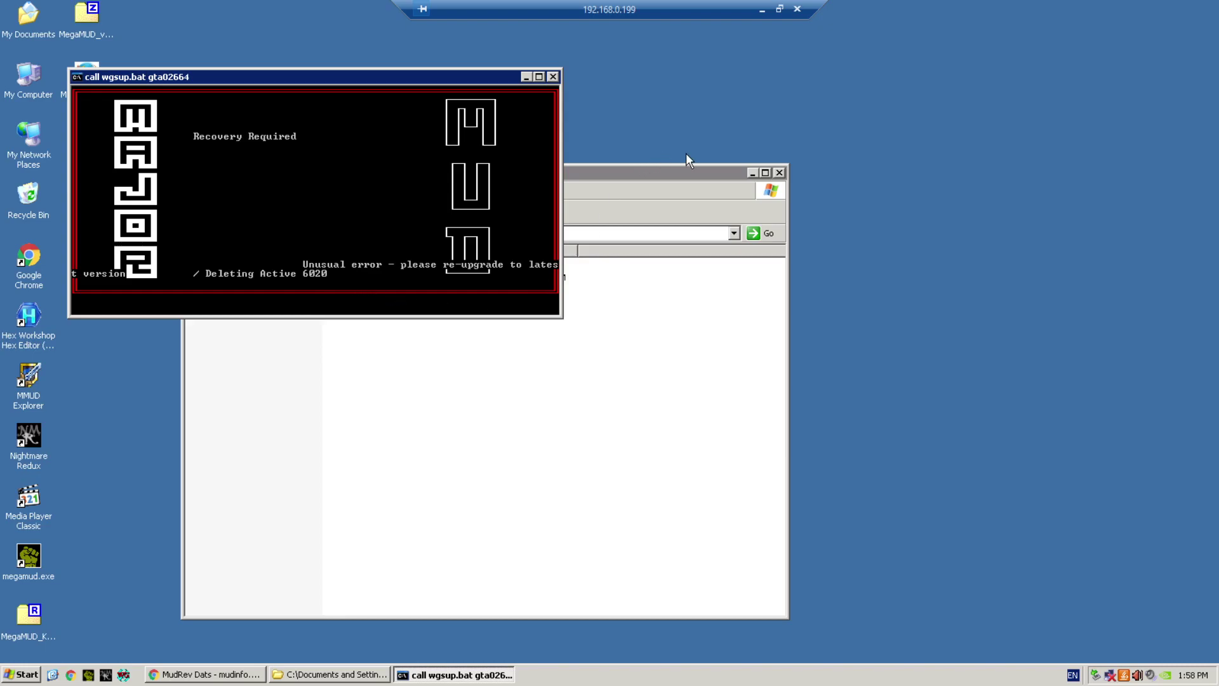
Move the SiliconRev folder window aside and bring the recovery console to the front
{"action": "left_click_drag", "start_coordinate": [672, 174], "coordinate": [943, 188]}
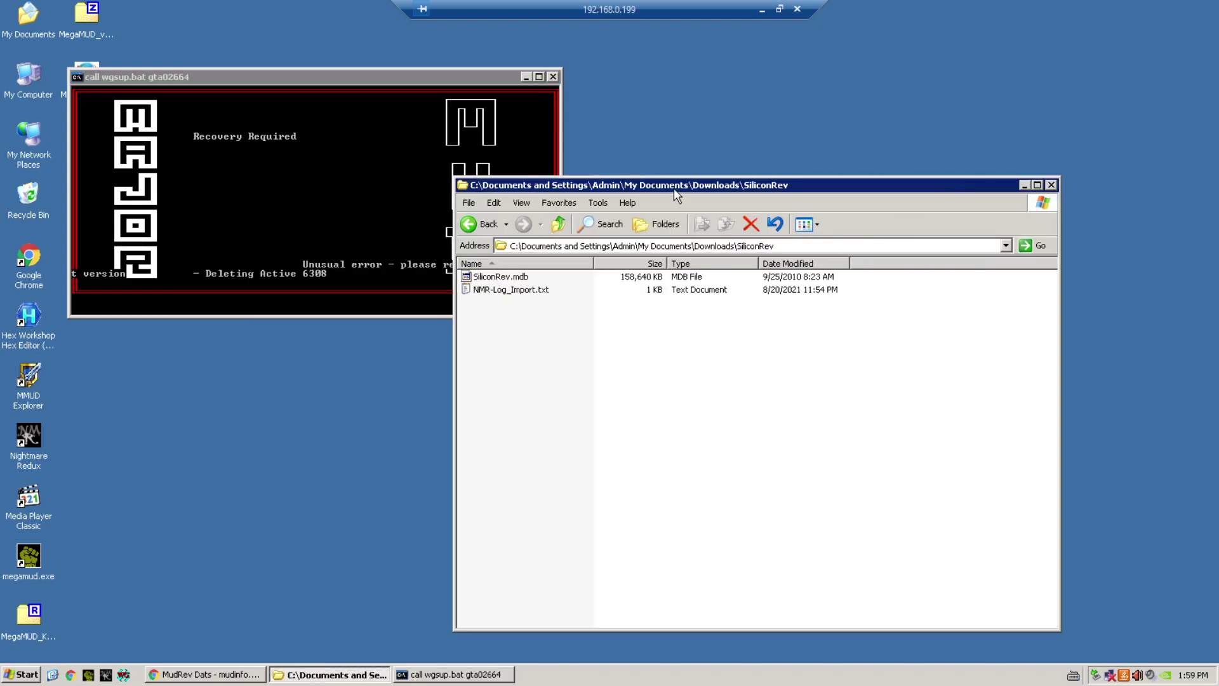
{"action": "left_click_drag", "start_coordinate": [674, 190], "coordinate": [762, 181]}
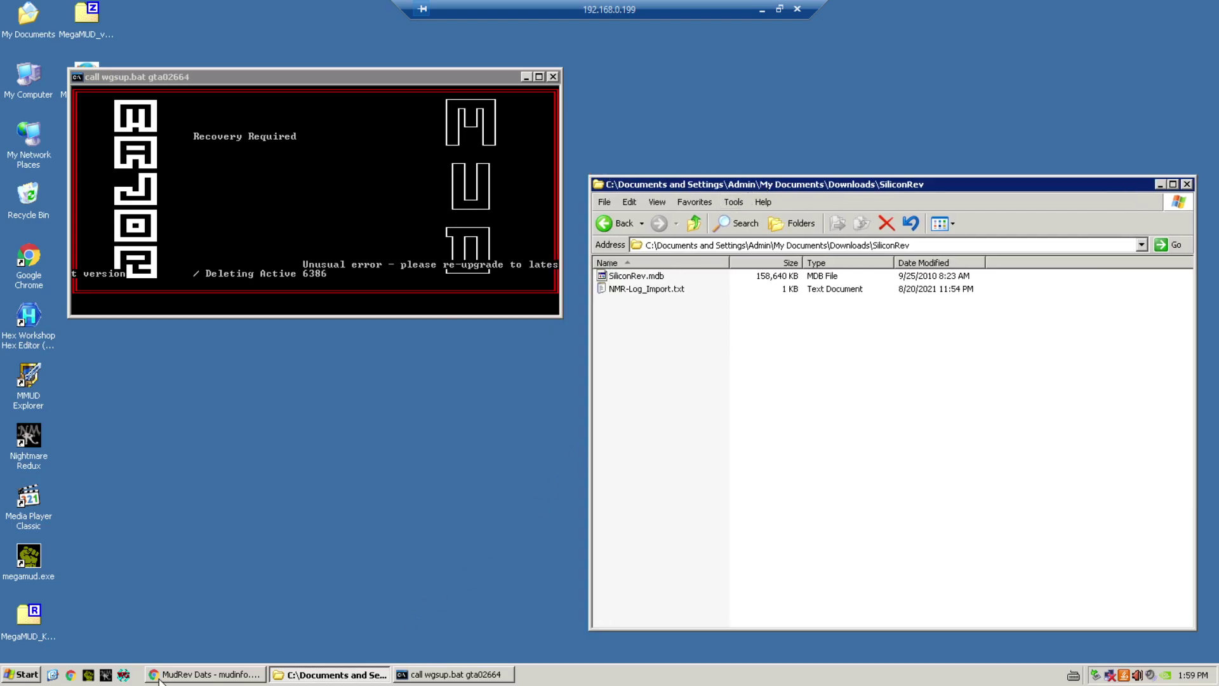
{"action": "left_click", "coordinate": [191, 674]}
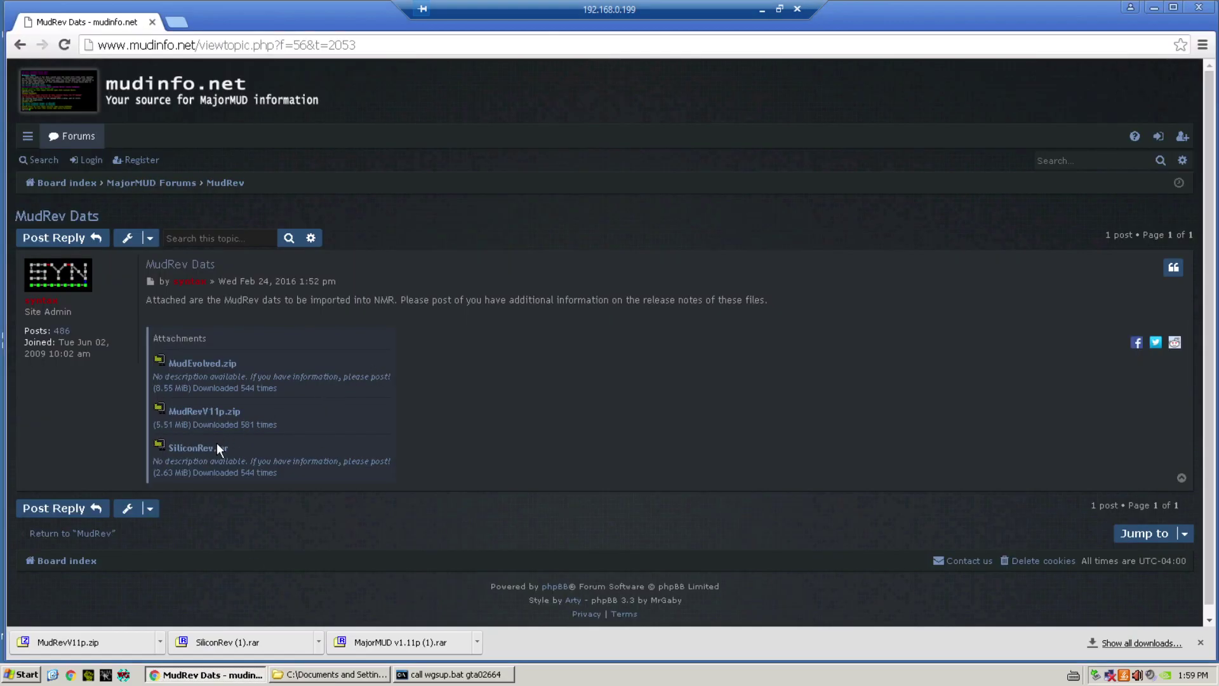
{"action": "left_click", "coordinate": [211, 674]}
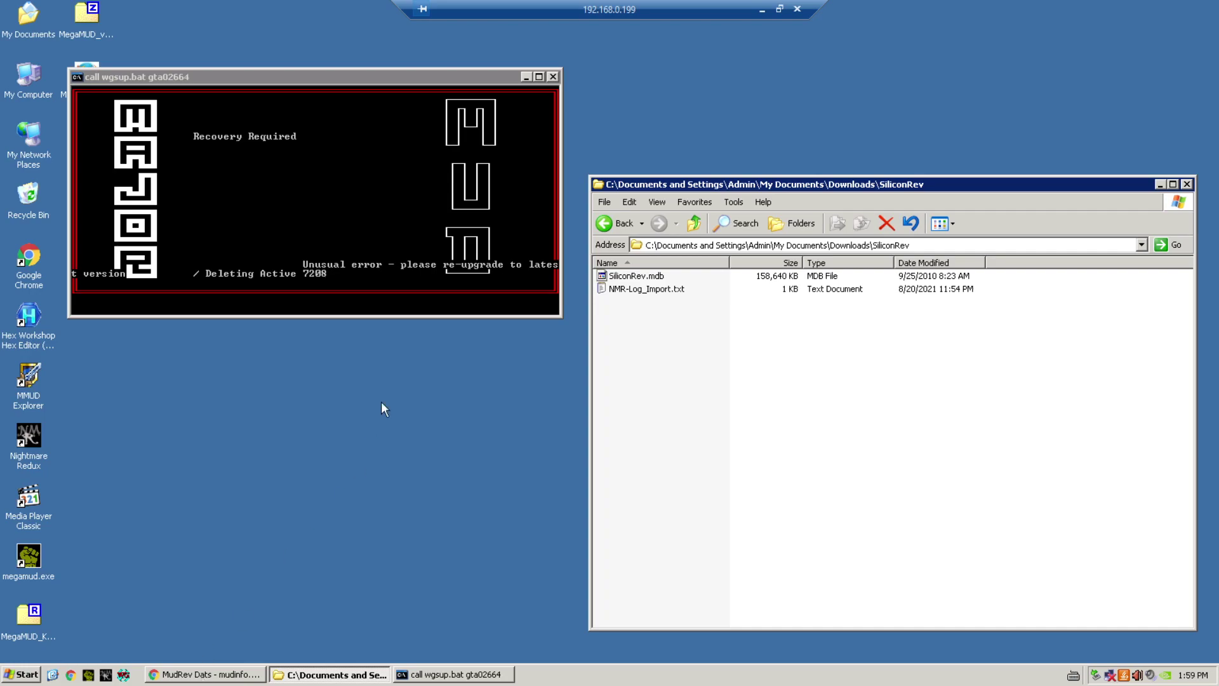
{"action": "left_click", "coordinate": [414, 271]}
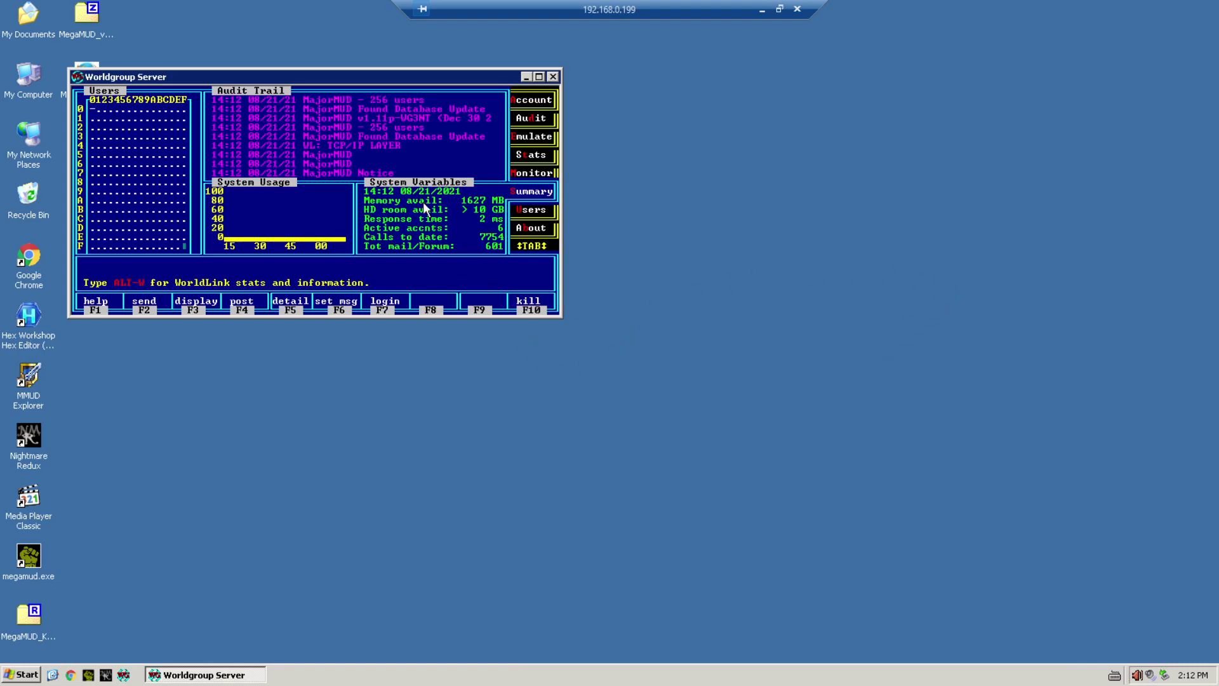
Try a telnet connection to 192.168.1.0.119 and move its window off the server console
{"action": "left_click", "coordinate": [639, 381]}
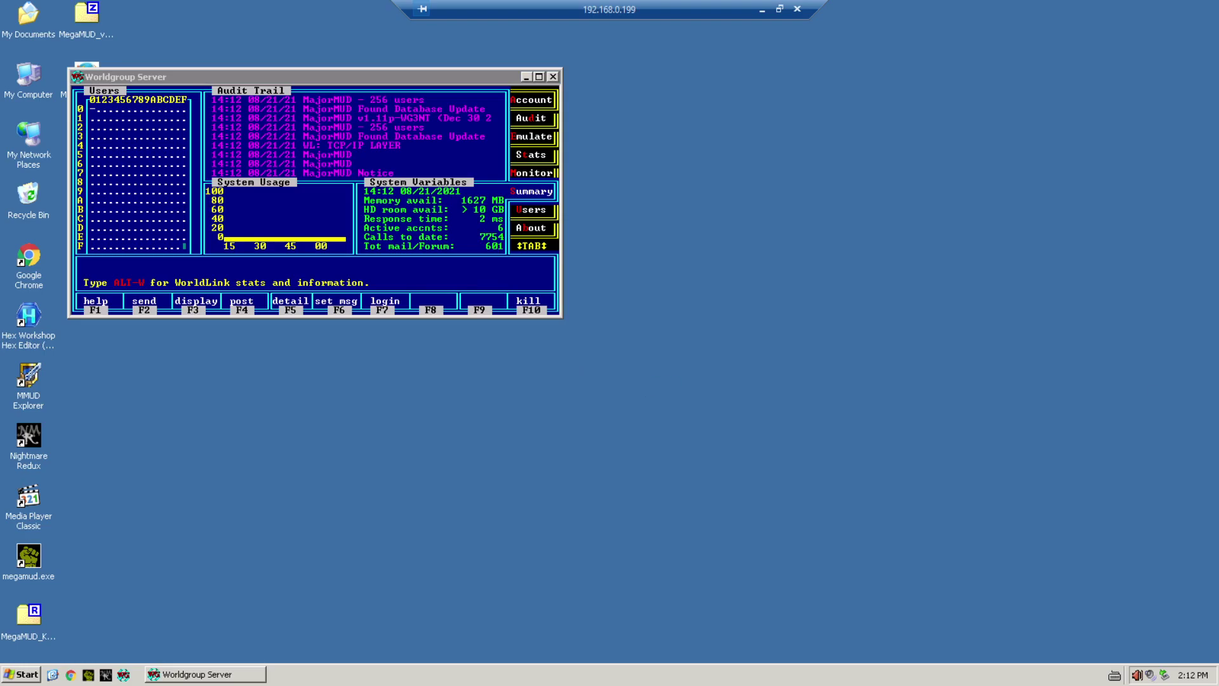
{"action": "left_click", "coordinate": [22, 674]}
{"action": "left_click", "coordinate": [66, 596]}
{"action": "type", "text": "telnet 192.168.1."}
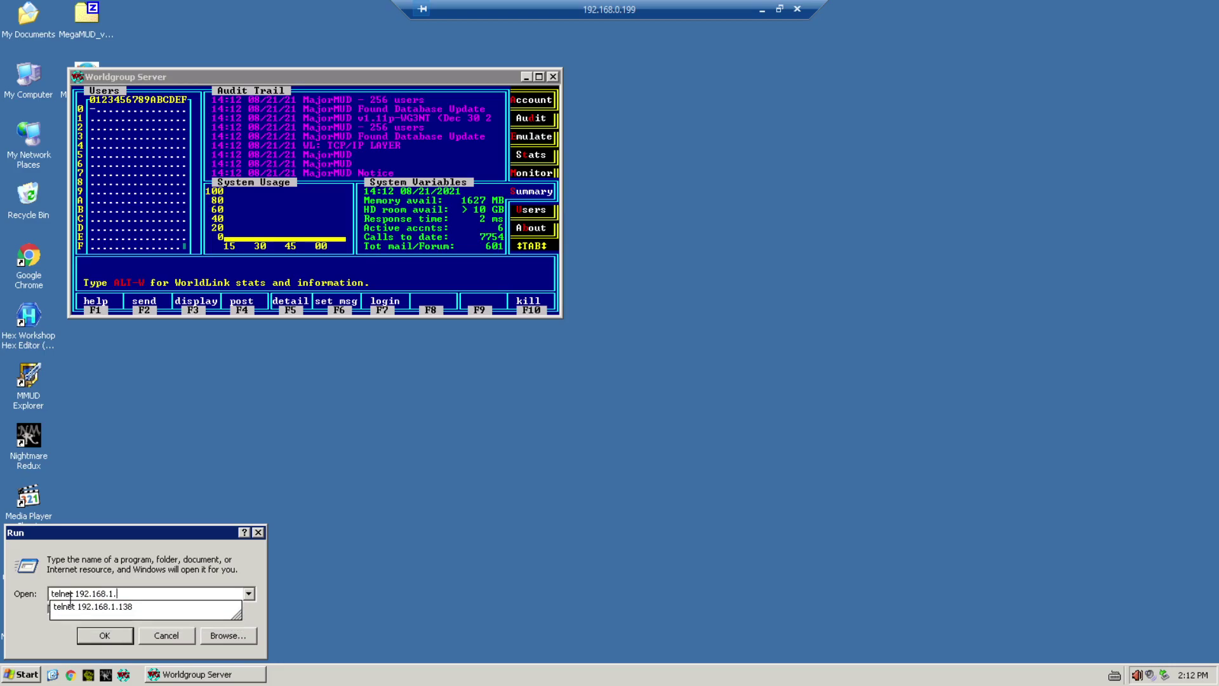
{"action": "type", "text": "0.119"}
{"action": "key", "text": "Return"}
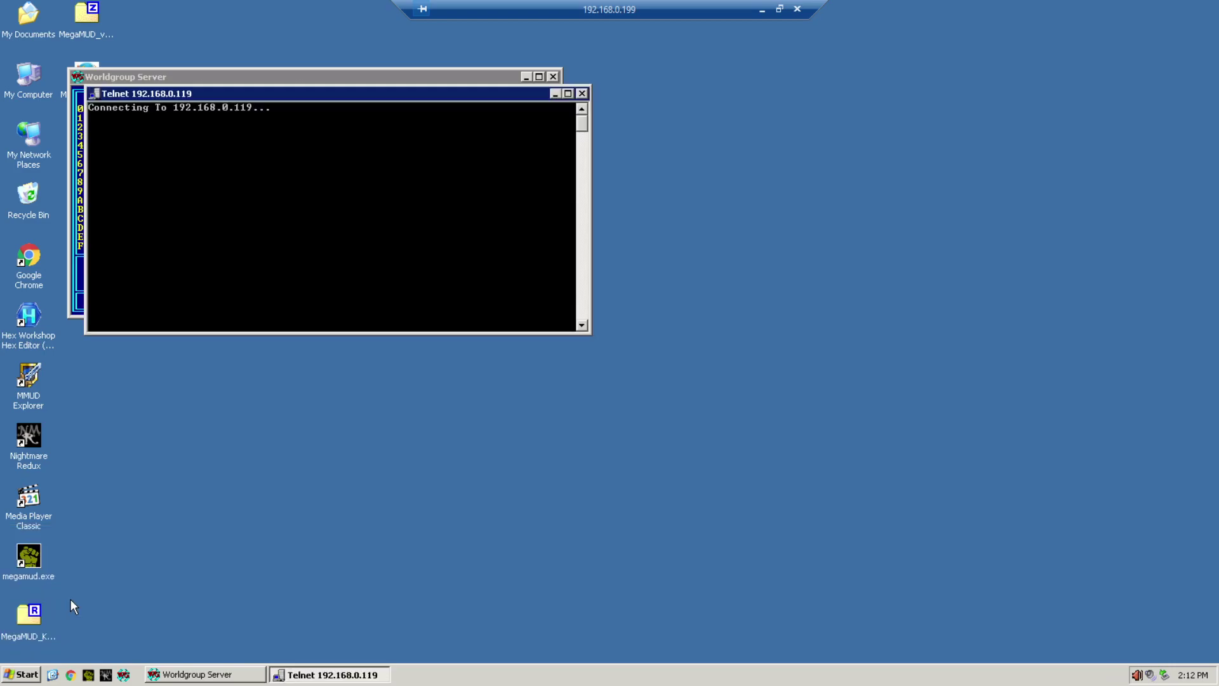
{"action": "left_click_drag", "start_coordinate": [317, 90], "coordinate": [680, 286]}
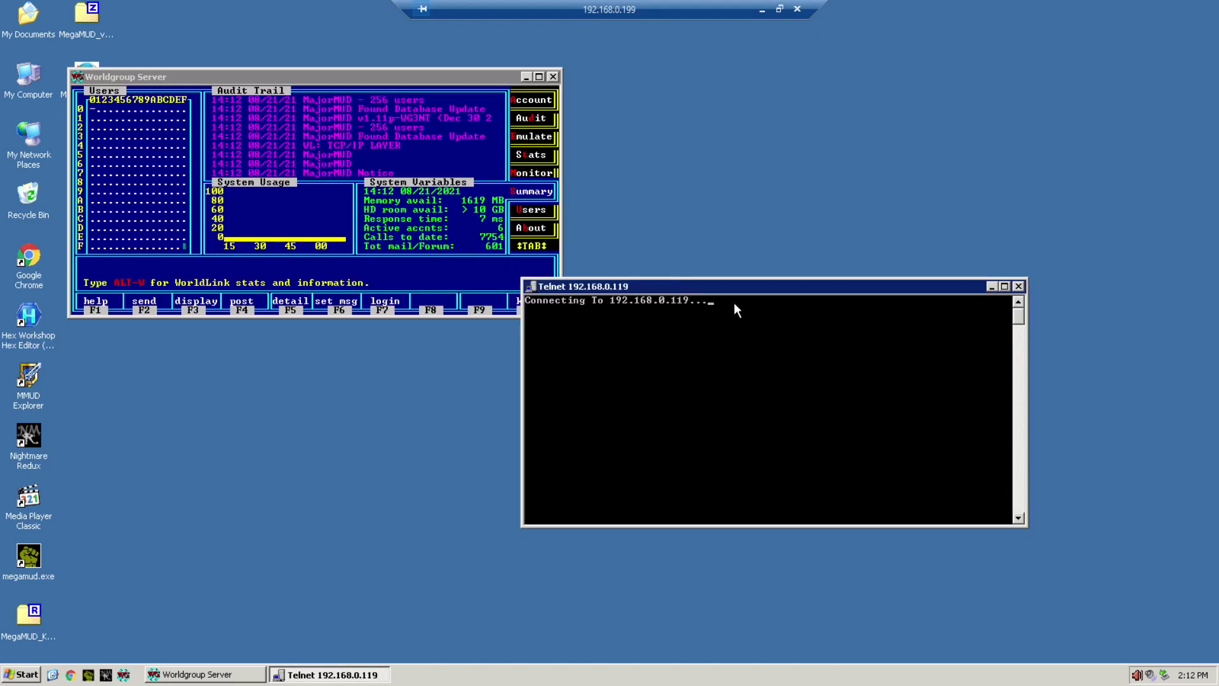
Check the machine's address with ipconfig, then close the command prompt and stalled telnet window
{"action": "left_click", "coordinate": [23, 675]}
{"action": "left_click", "coordinate": [103, 594]}
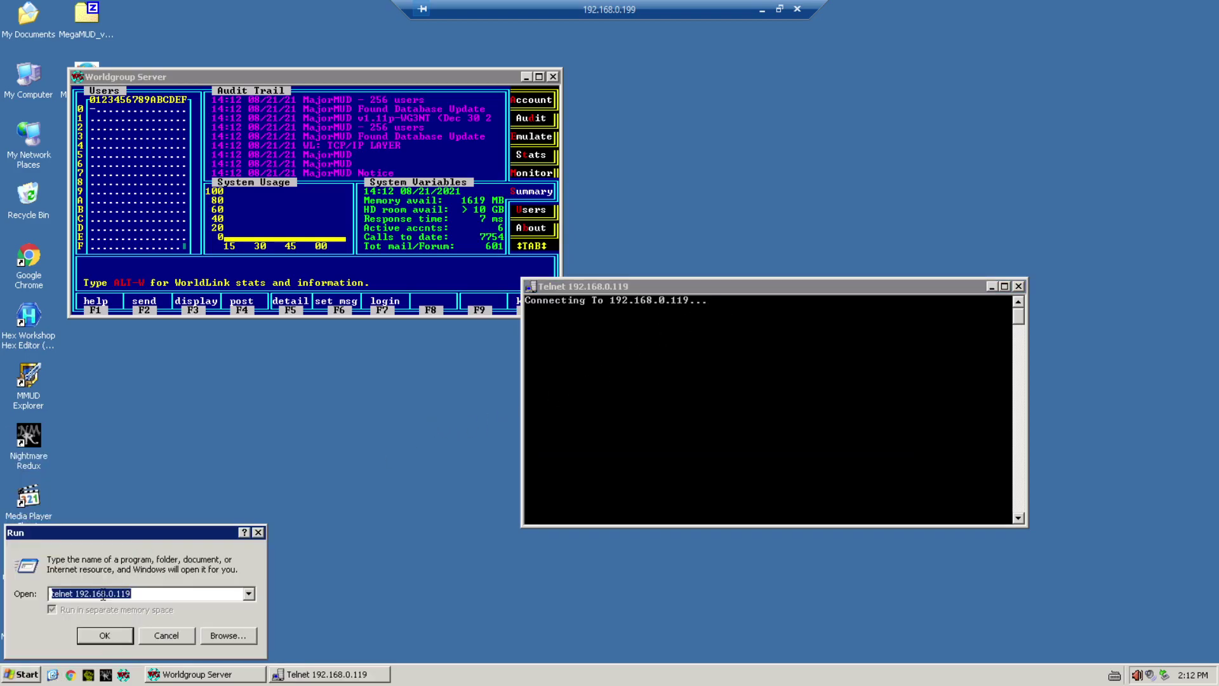
{"action": "type", "text": "cmd"}
{"action": "key", "text": "Return"}
{"action": "type", "text": "ipconfig"}
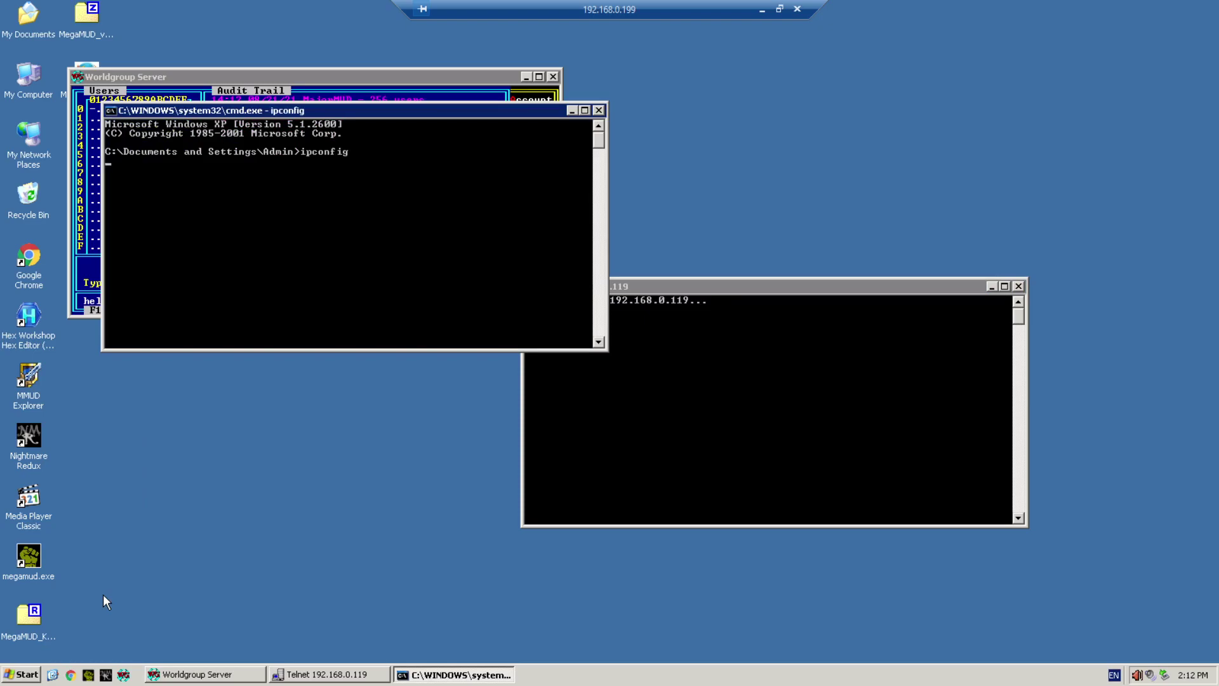
{"action": "key", "text": "Return"}
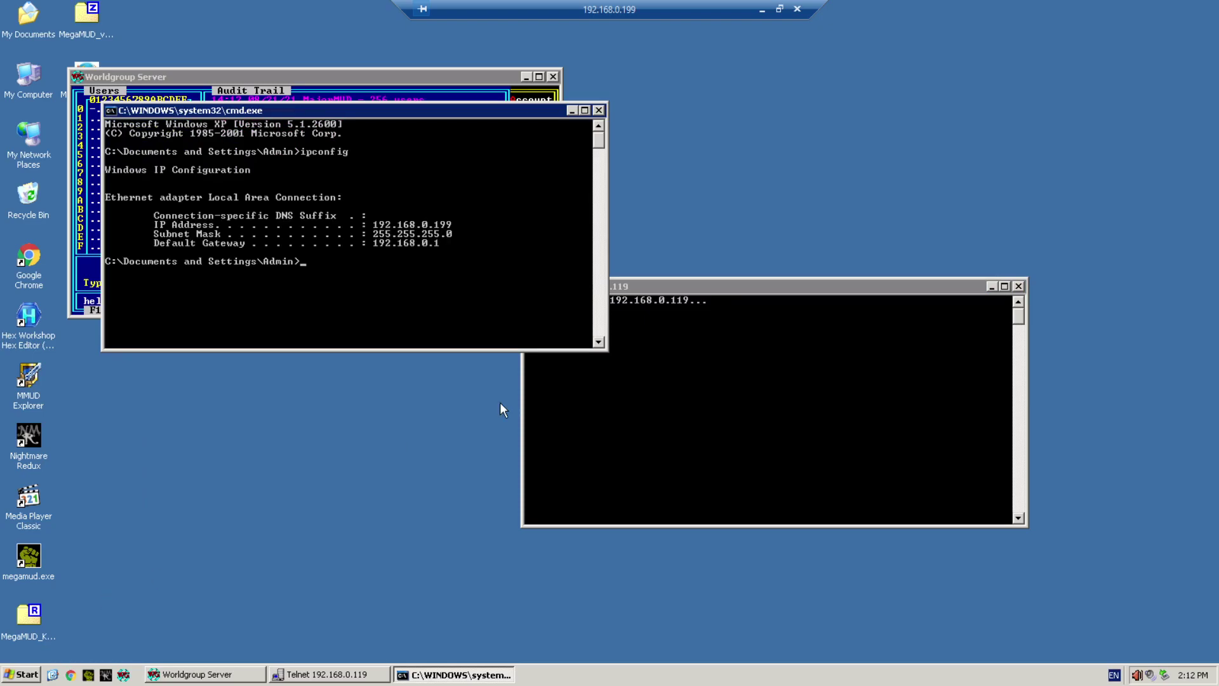
{"action": "left_click", "coordinate": [599, 110]}
{"action": "left_click", "coordinate": [1019, 286]}
Reconnect by telnet to the server's own address, 192.168.0.199
{"action": "left_click", "coordinate": [22, 674]}
{"action": "left_click", "coordinate": [91, 595]}
{"action": "key", "text": "Down"}
{"action": "key", "text": "End"}
{"action": "key", "text": "Return"}
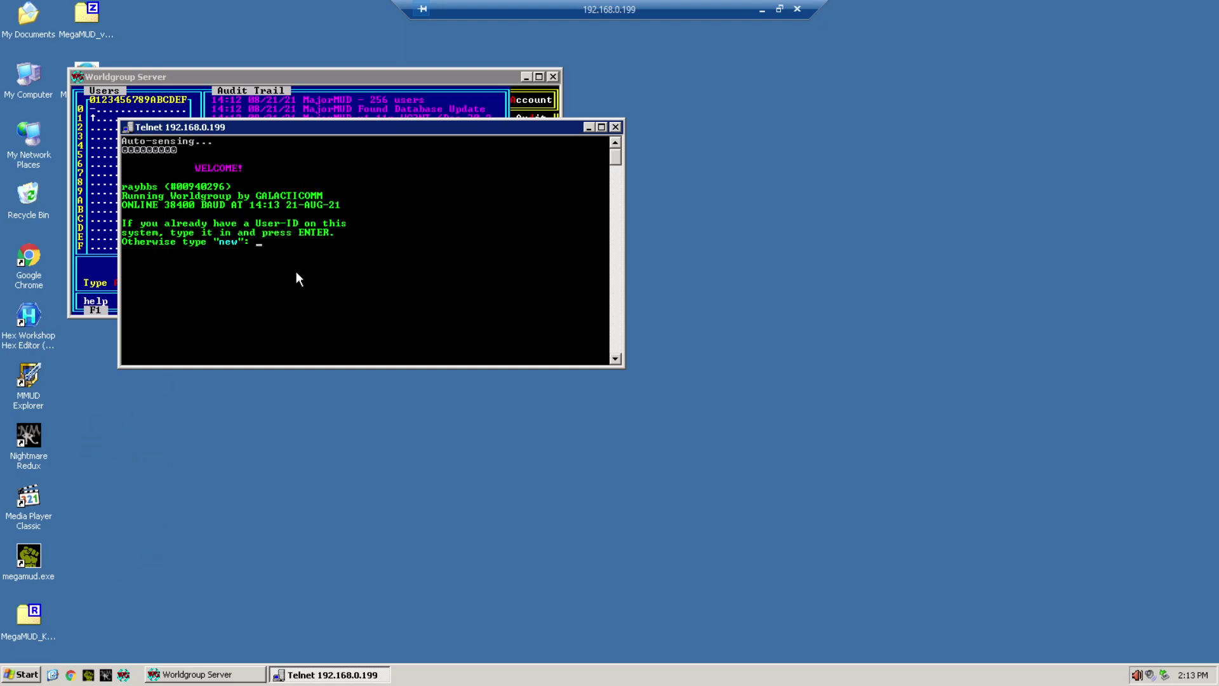
Log in with the sysop user ID and password, then choose R to enter MudRev
{"action": "type", "text": "sysop"}
{"action": "key", "text": "Return"}
{"action": "type", "text": "*****"}
{"action": "key", "text": "Return"}
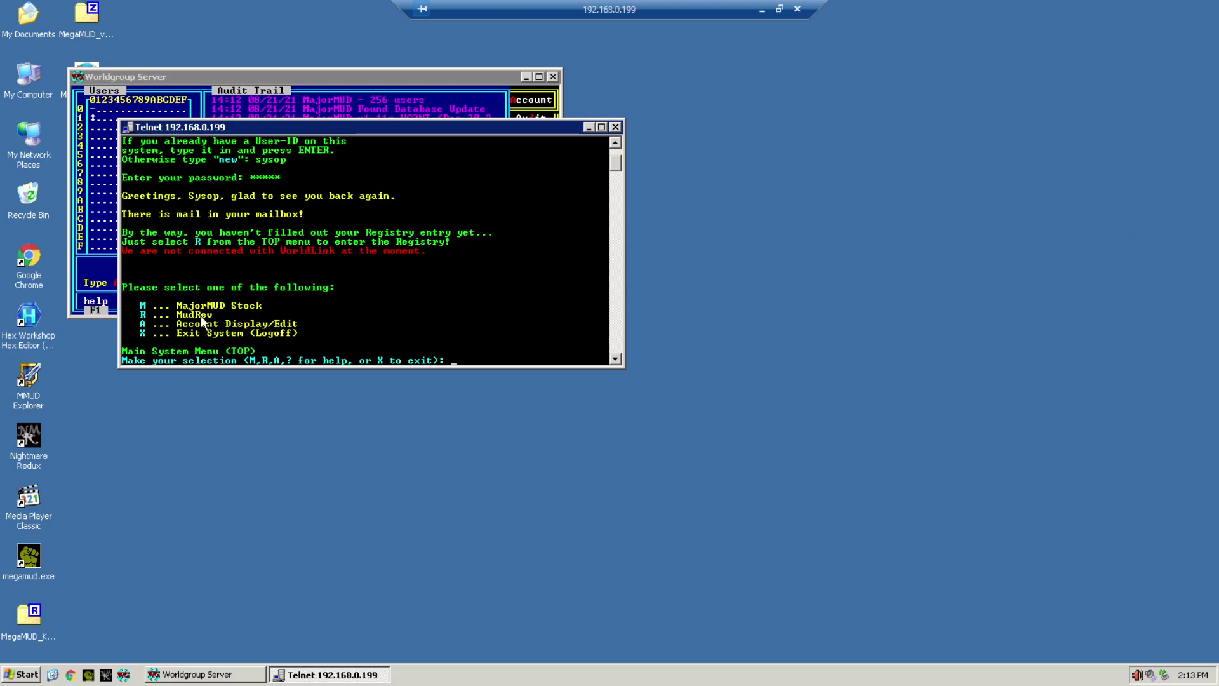
{"action": "type", "text": "r"}
{"action": "key", "text": "Return"}
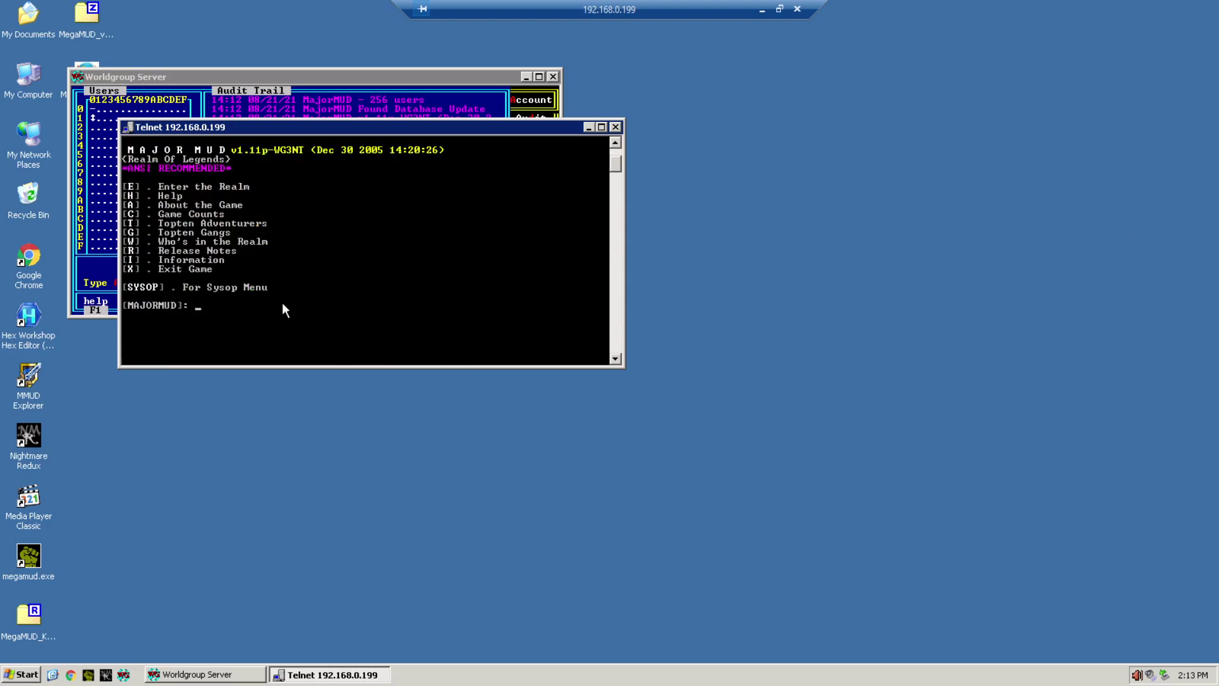
Enter the realm, view the character's stats, and confirm a reroll to start a new character
{"action": "type", "text": "e"}
{"action": "key", "text": "Return"}
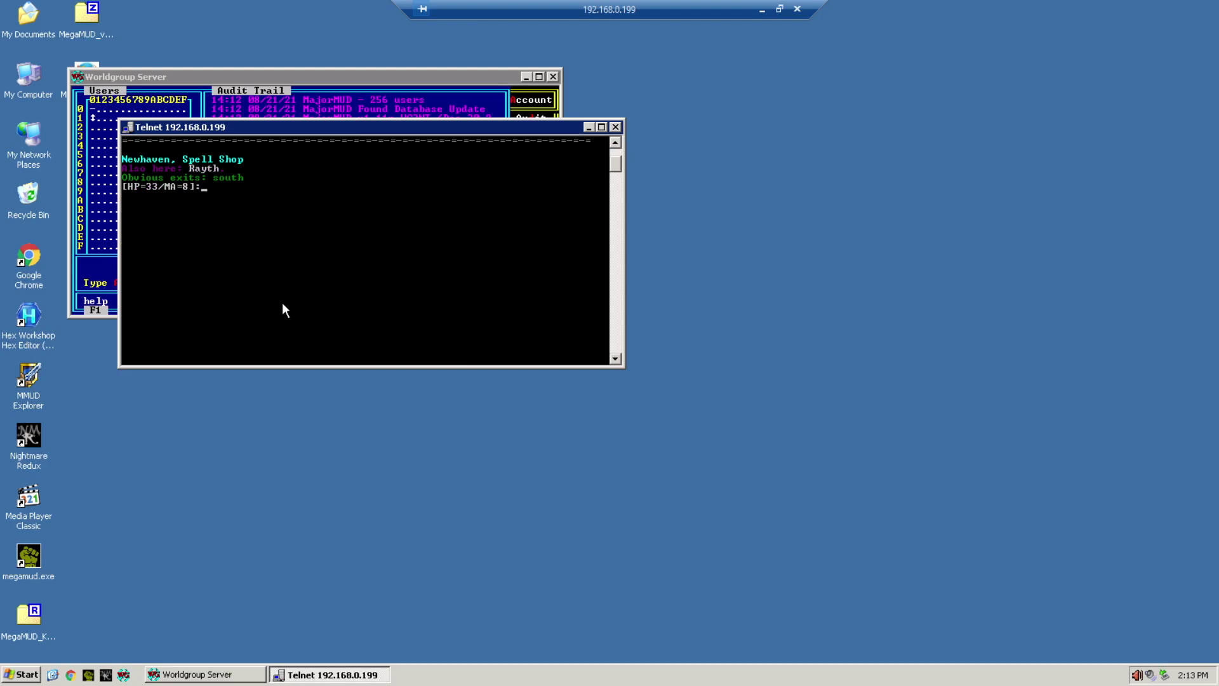
{"action": "type", "text": "st"}
{"action": "key", "text": "Return"}
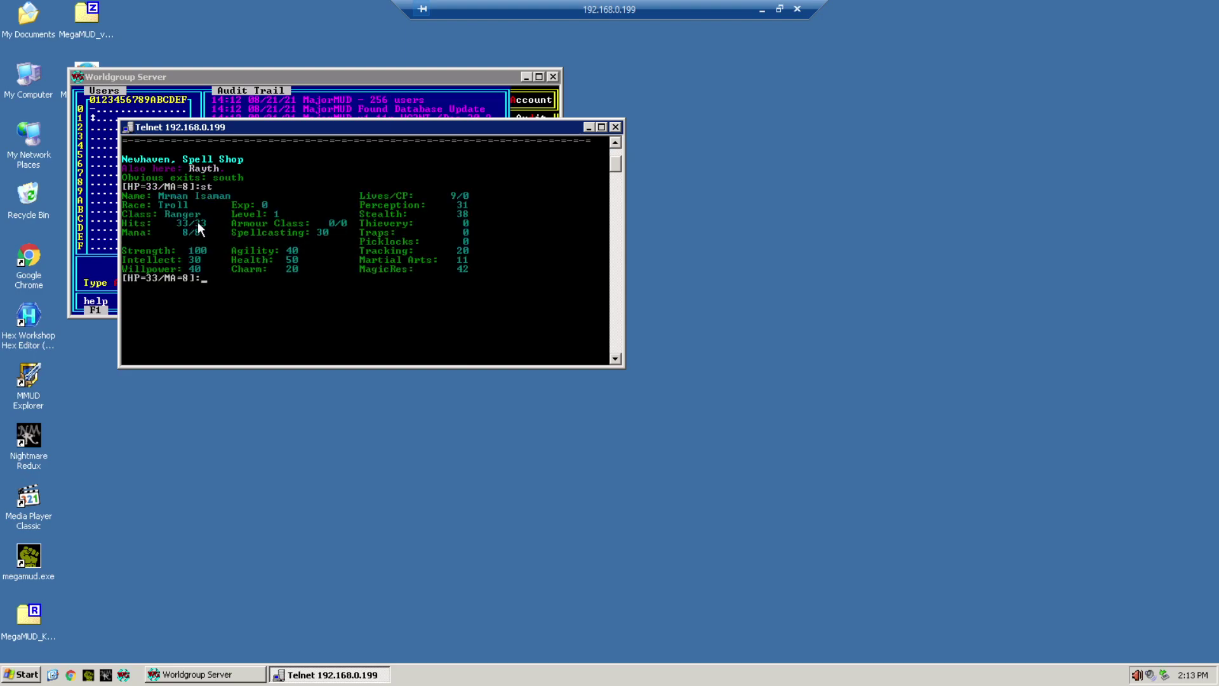
{"action": "type", "text": "reroll"}
{"action": "key", "text": "Return"}
{"action": "type", "text": "ye"}
{"action": "key", "text": "Return"}
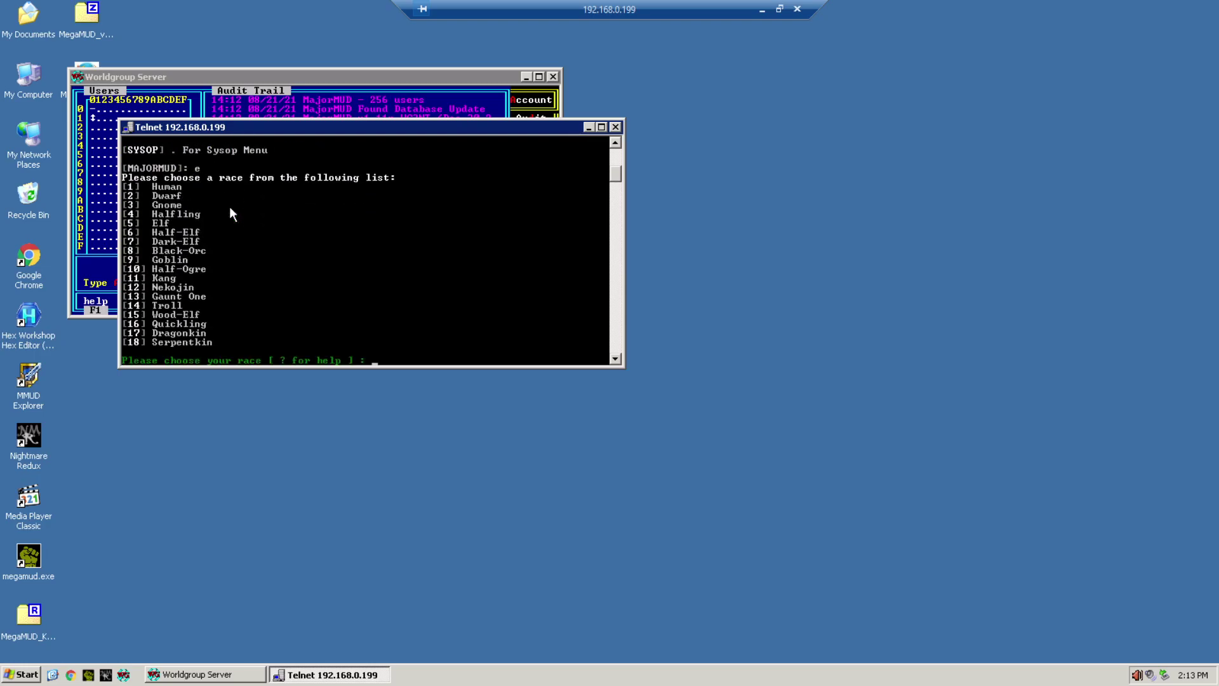
Choose race 18, Serpentkin, and enter 25 for the Shaman class
{"action": "type", "text": "18"}
{"action": "key", "text": "Return"}
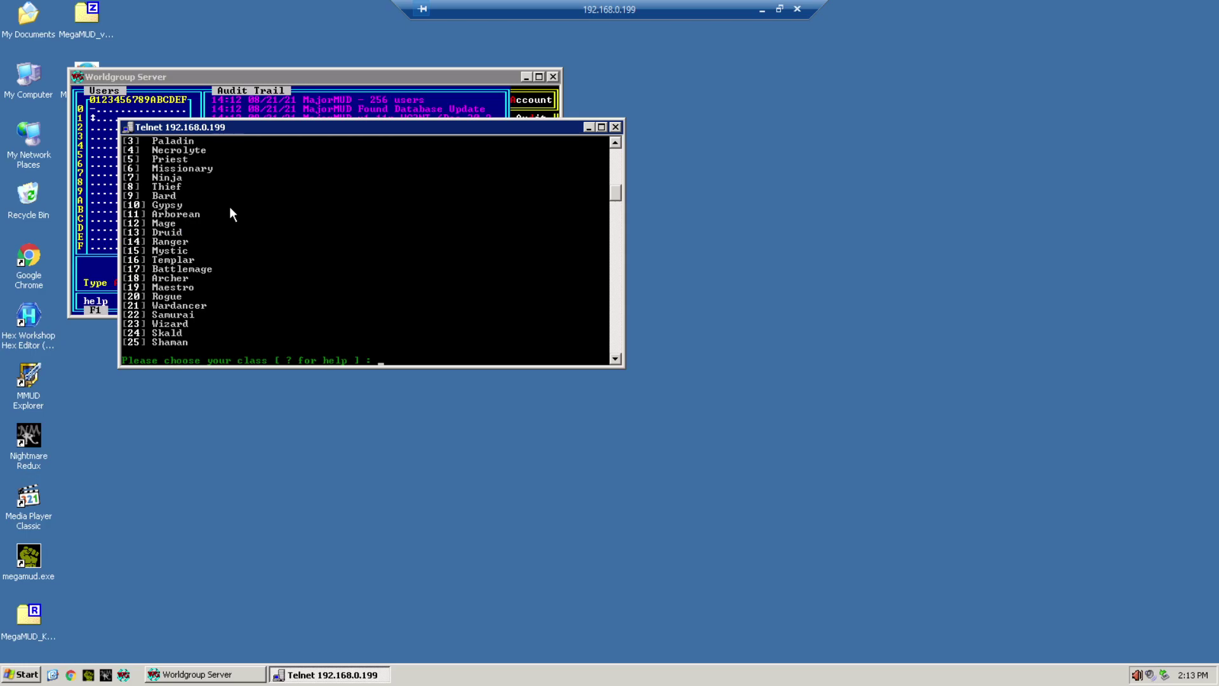
{"action": "type", "text": "25"}
{"action": "scroll", "coordinate": [230, 206], "scroll_direction": "up", "scroll_amount": 4}
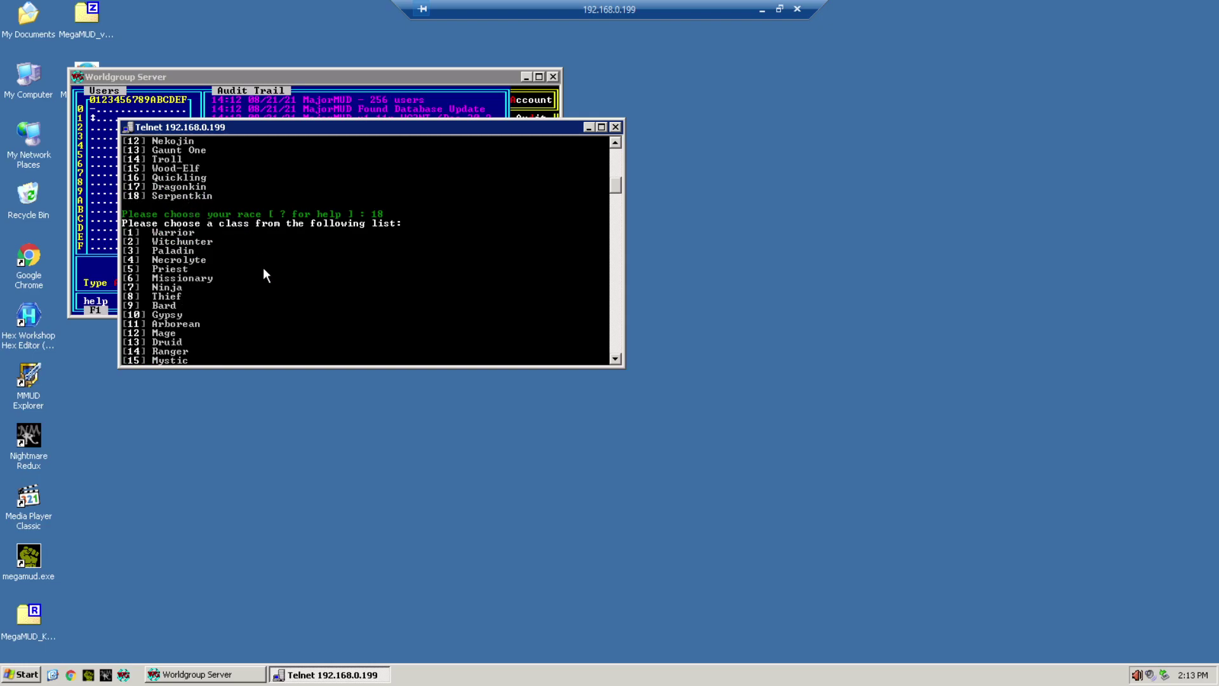
{"action": "scroll", "coordinate": [265, 274], "scroll_direction": "down", "scroll_amount": 4}
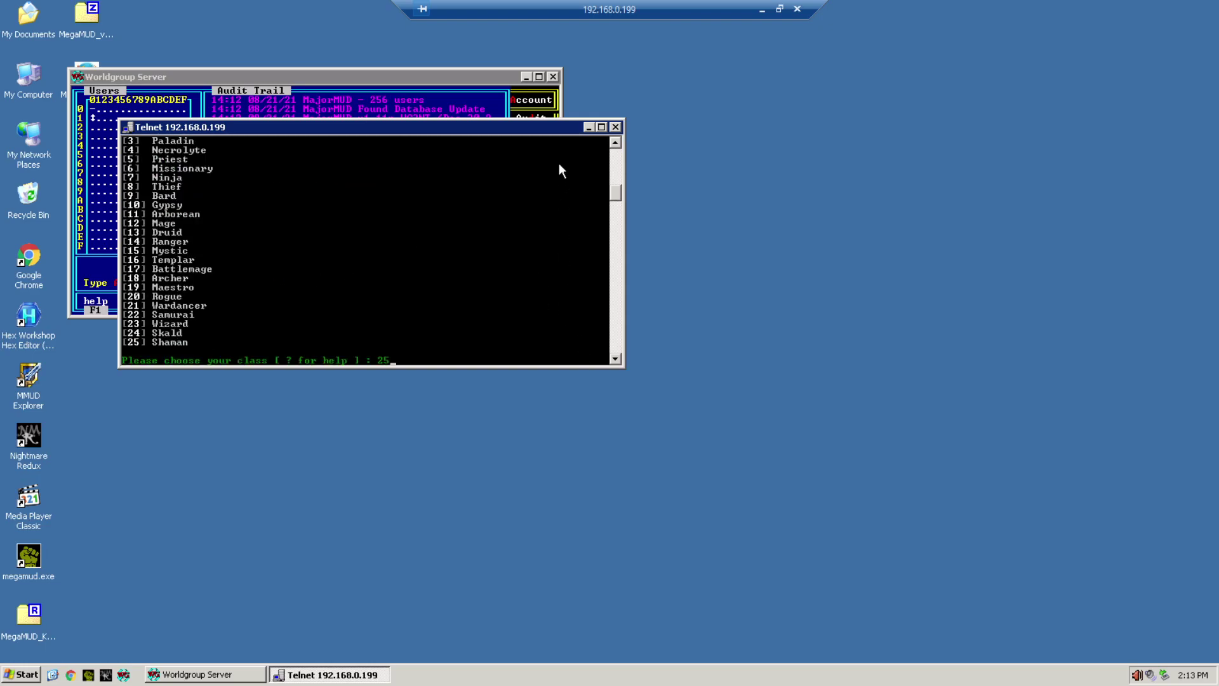
{"action": "left_click_drag", "start_coordinate": [521, 125], "coordinate": [844, 269]}
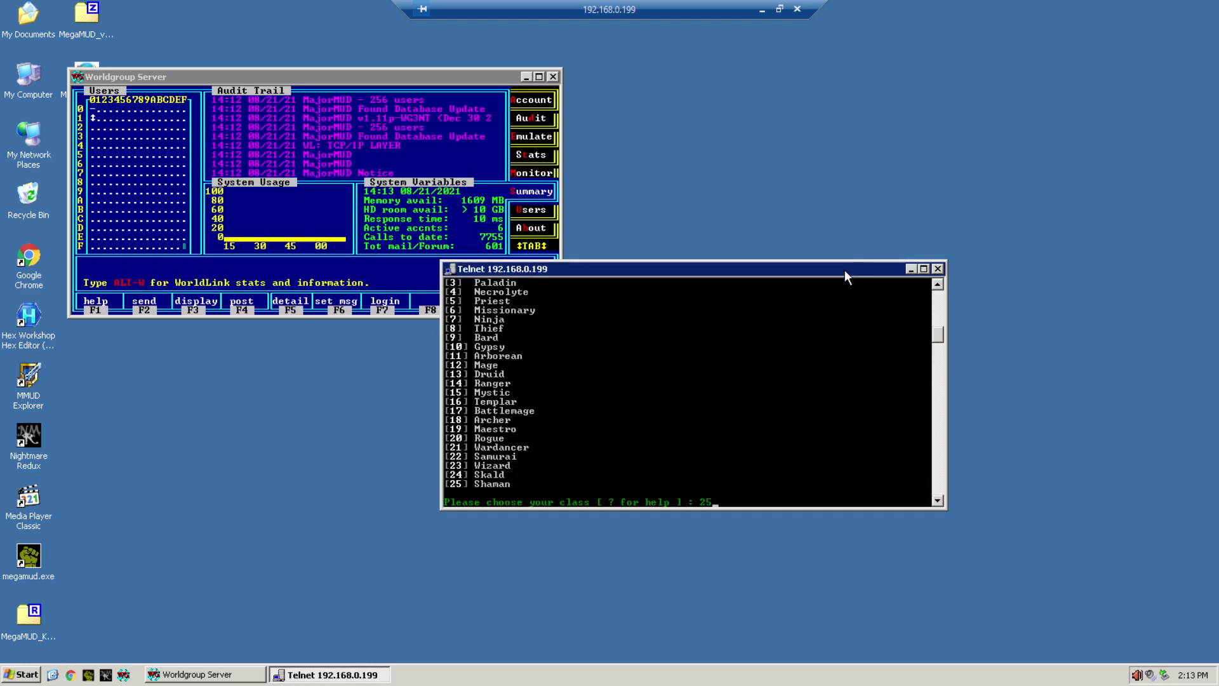
Confirm the Shaman class, decline Lawful, and save the new Serpentkin character
{"action": "key", "text": "Return"}
{"action": "type", "text": "n"}
{"action": "key", "text": "Return"}
{"action": "key", "text": "Escape"}
{"action": "key", "text": "Return"}
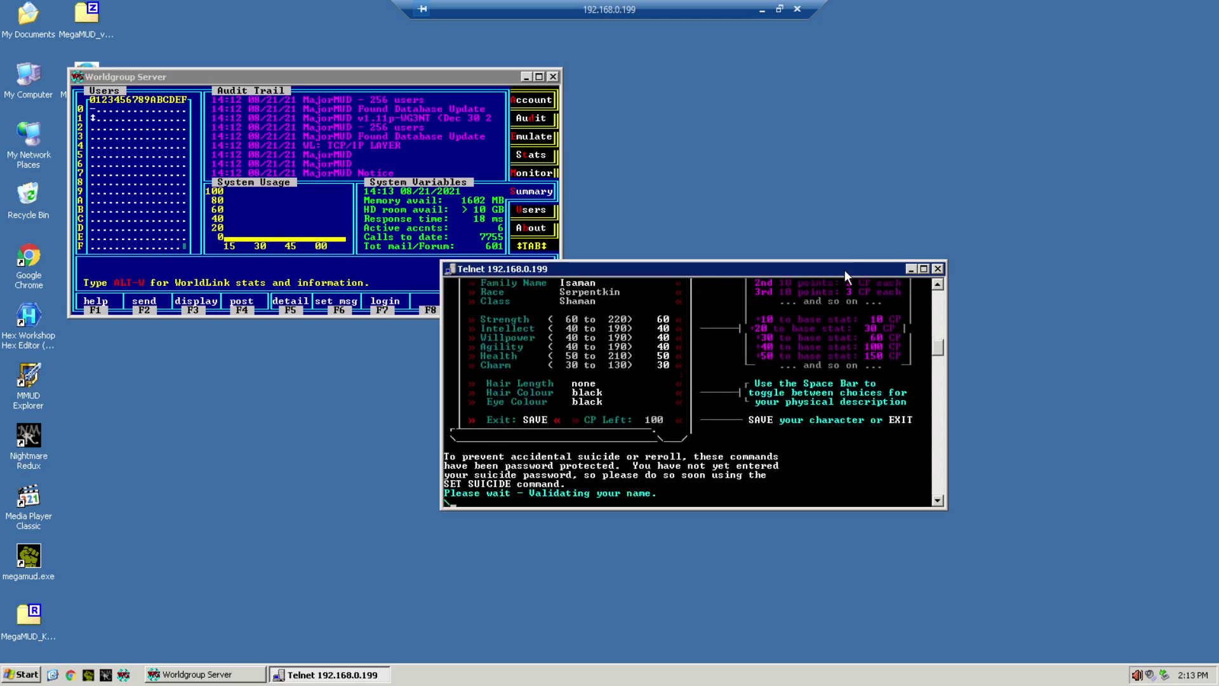